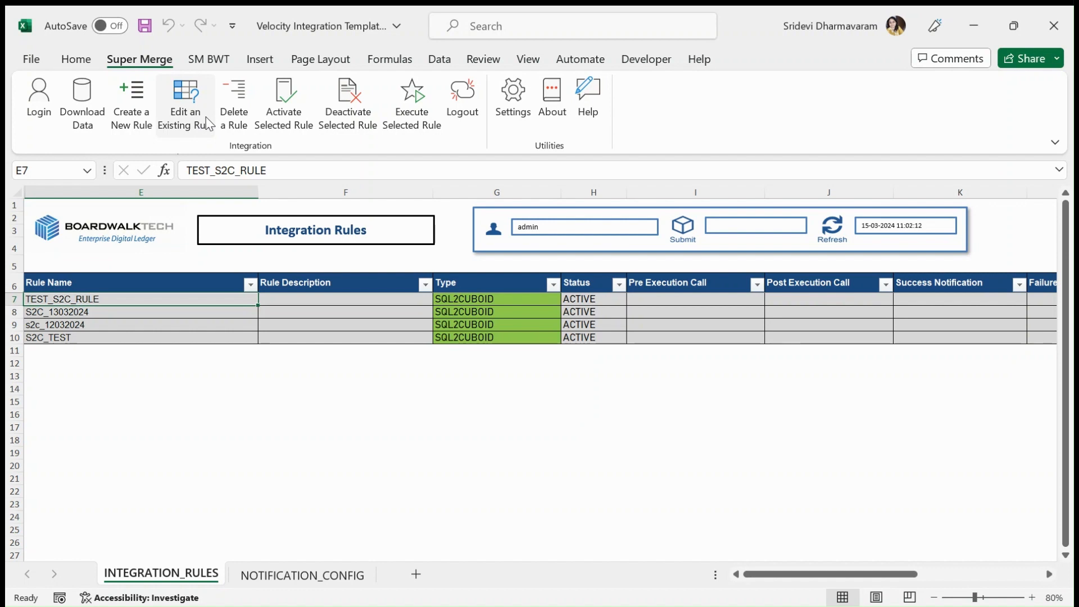
# Step: Open TEST_S2C_RULE for editing and advance through its rule settings, column mapping and order-by settings to the default formula settings
pyautogui.click(208, 123)
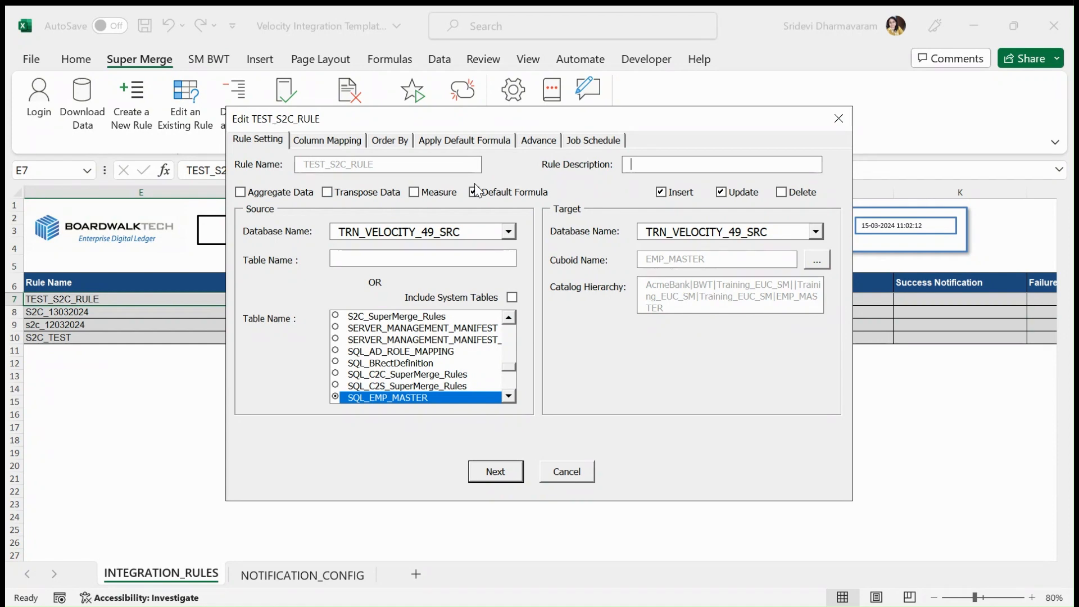
pyautogui.click(487, 474)
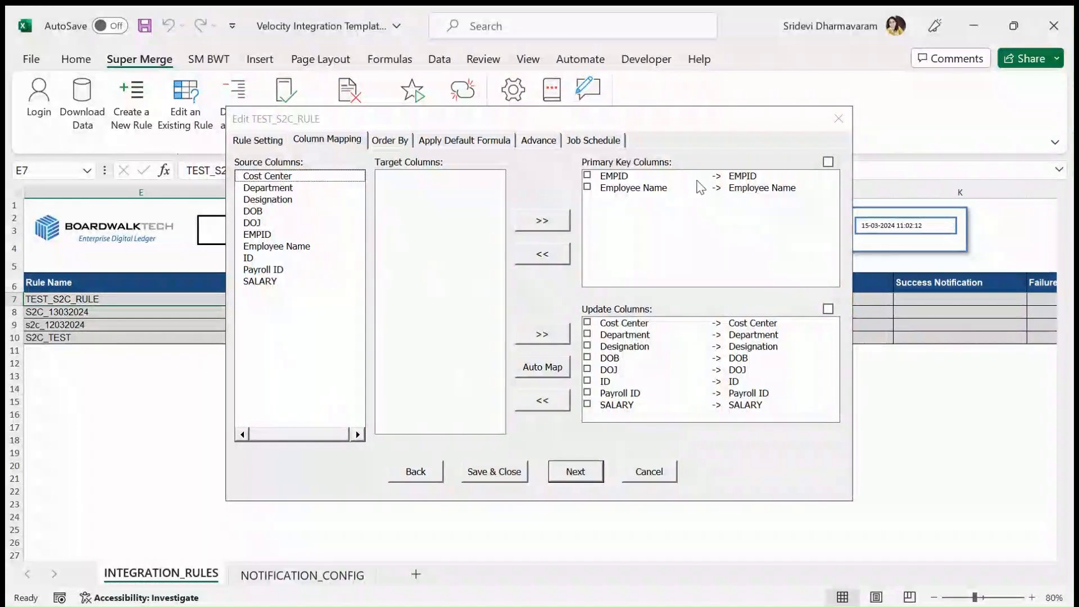
pyautogui.click(595, 471)
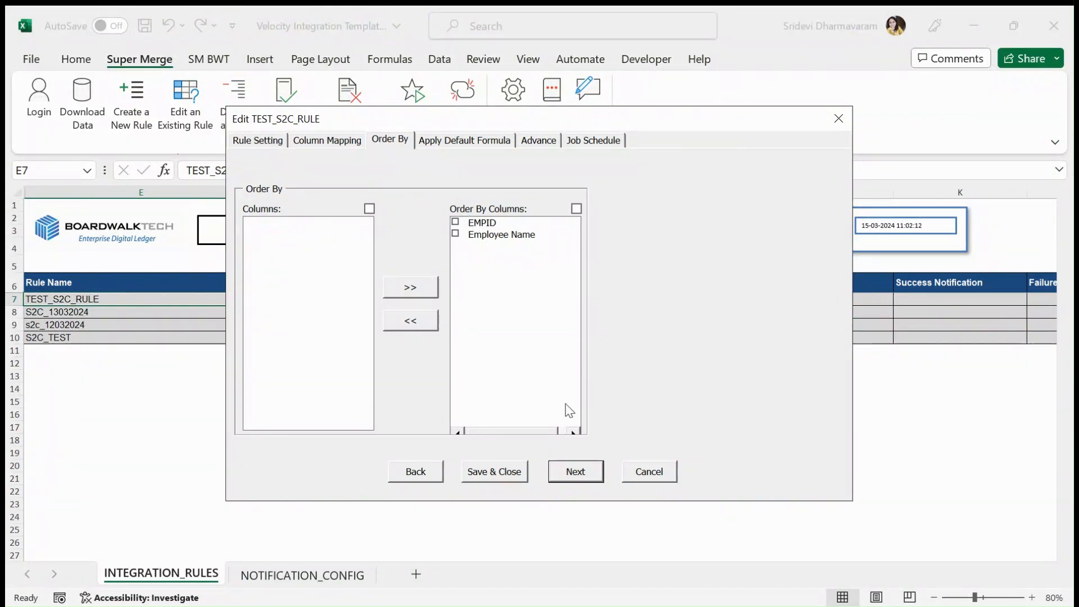
pyautogui.click(579, 478)
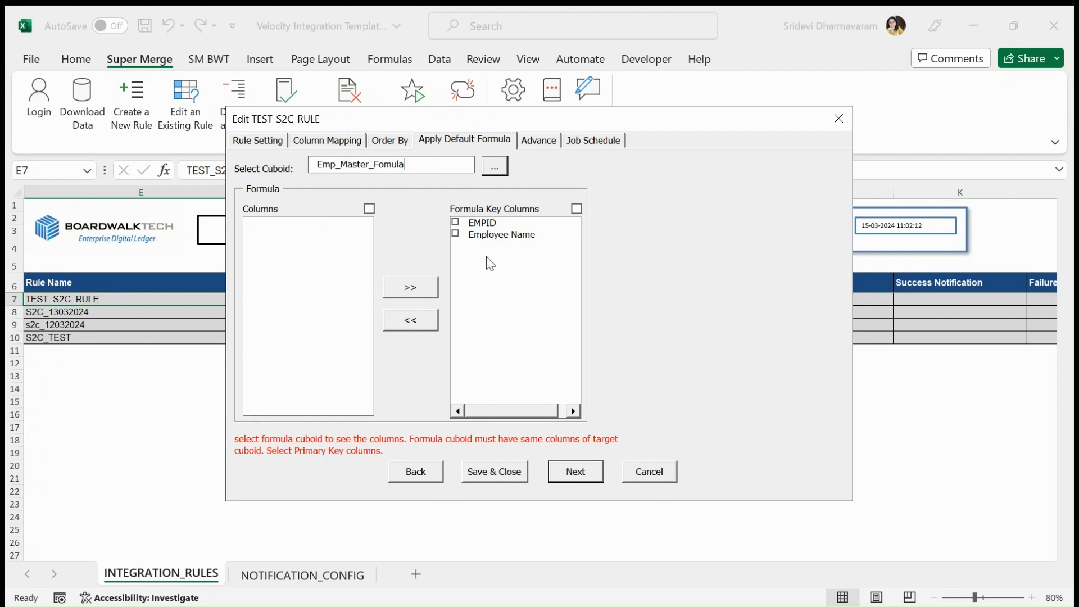
# Step: Start selecting the formula cuboid, setting NH Level 0 to AcmeBank, NH Level 1 to BWT and NH Level 2 to Training_EUC_SM
pyautogui.click(493, 173)
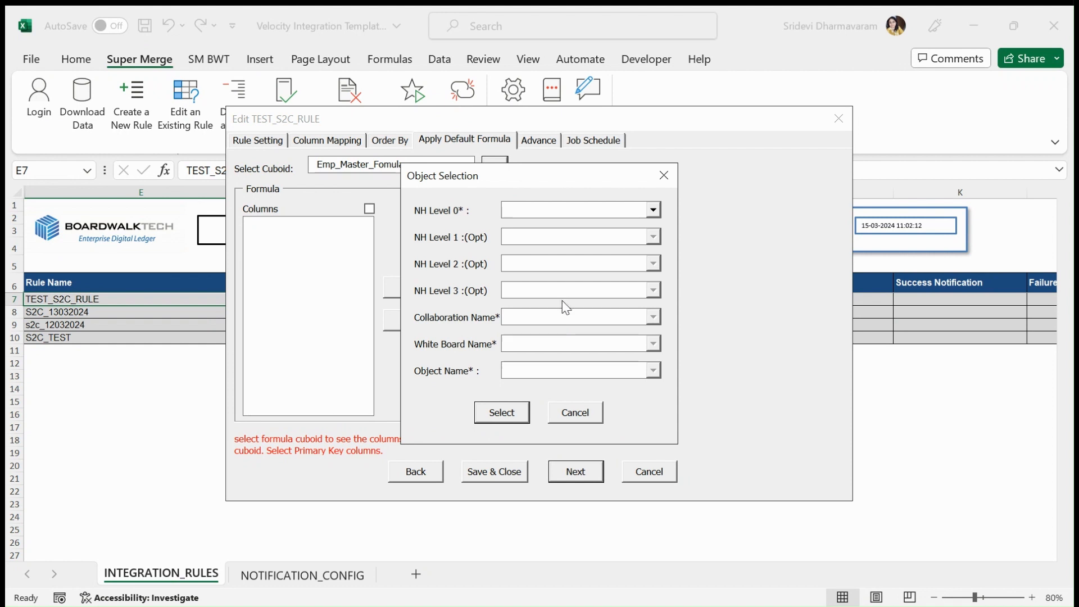
pyautogui.click(653, 210)
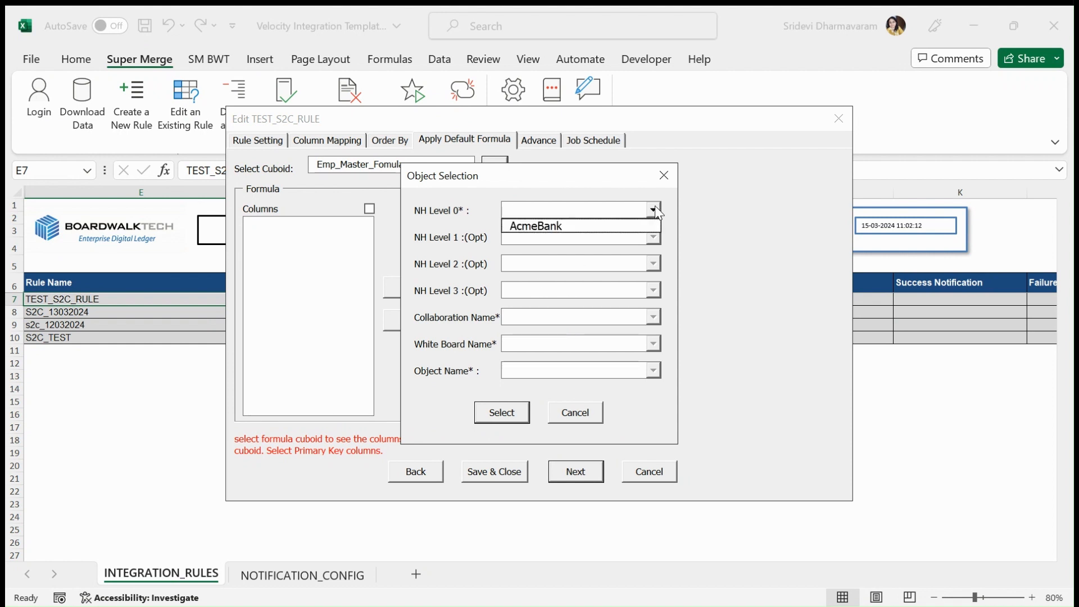
pyautogui.click(615, 228)
pyautogui.click(652, 237)
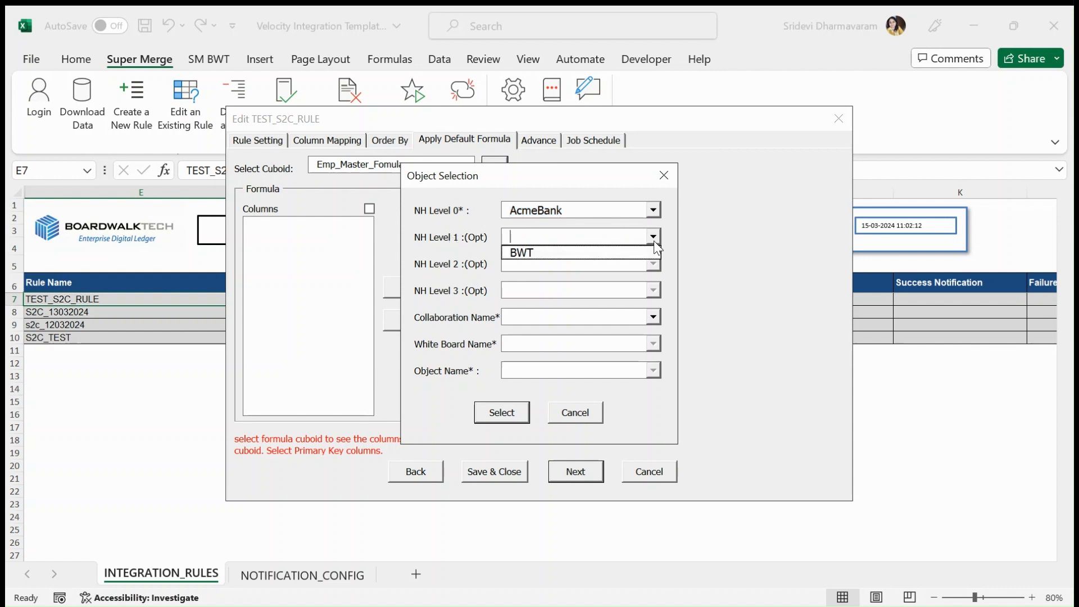
pyautogui.click(608, 249)
pyautogui.click(653, 263)
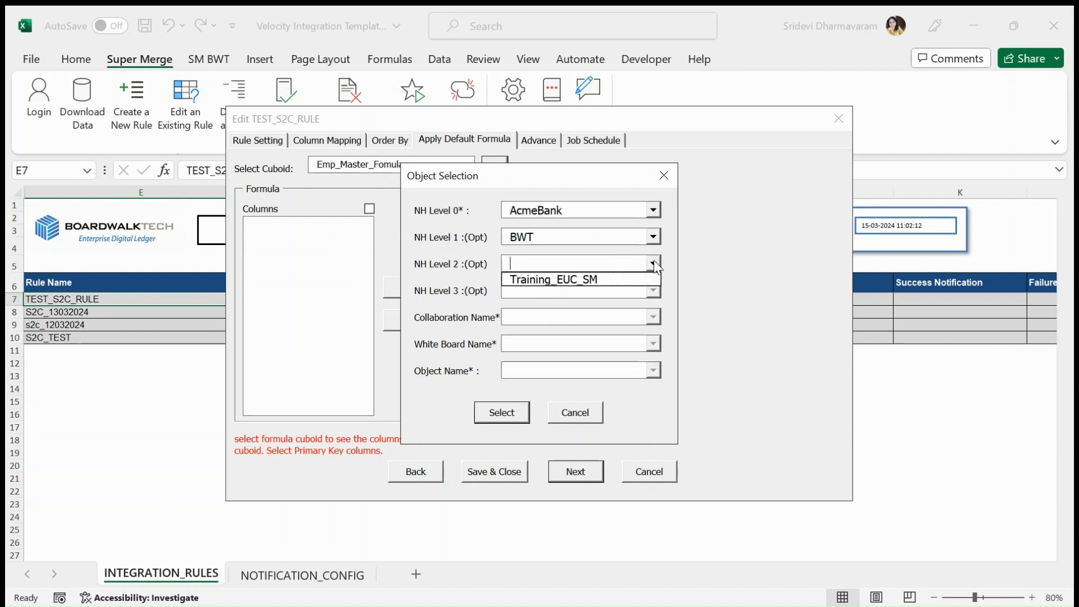
pyautogui.click(616, 278)
# Step: Set the collaboration and white board to Training_EUC_SM and choose Emp_Master_Fomula as the formula cuboid object
pyautogui.click(653, 317)
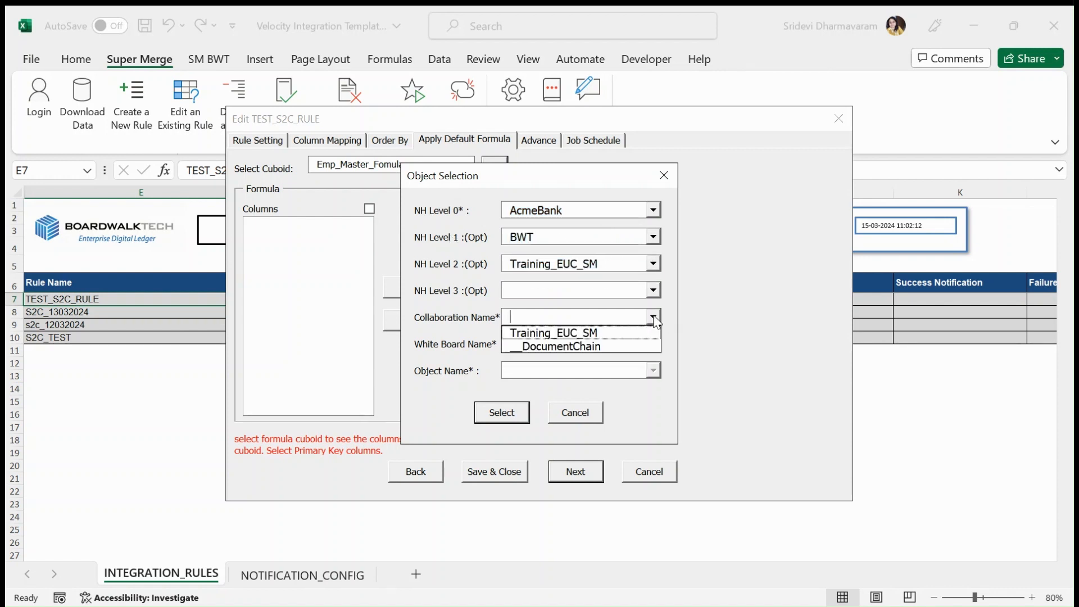
pyautogui.click(593, 332)
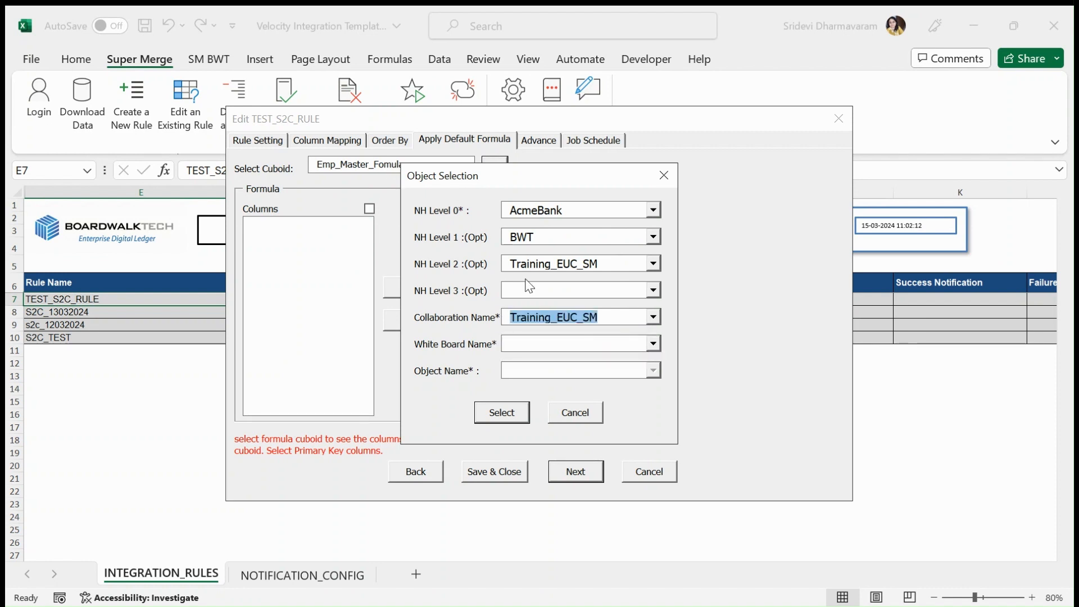
pyautogui.click(653, 343)
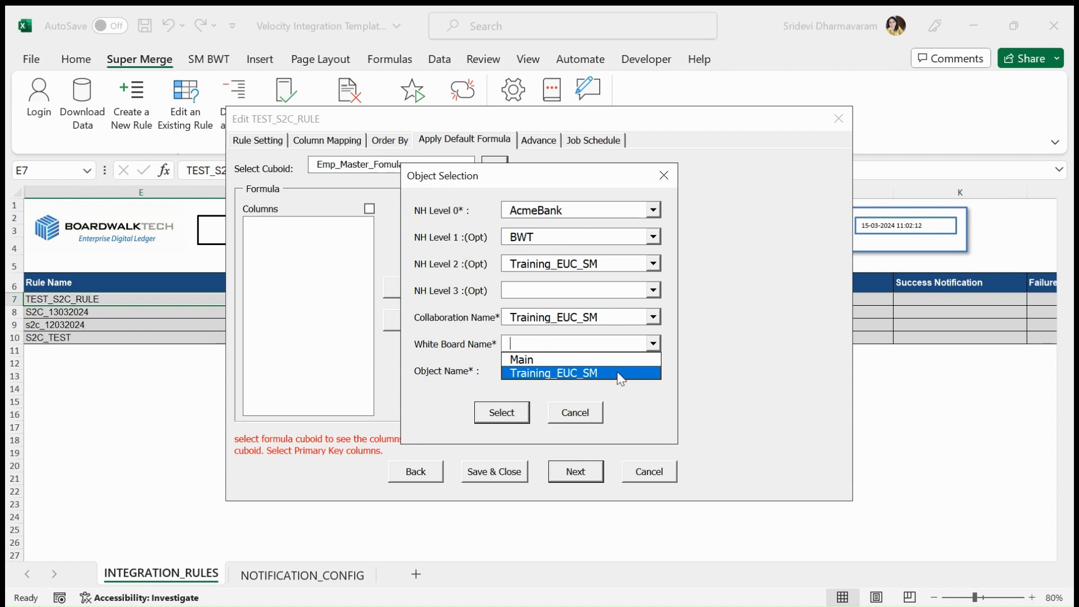
pyautogui.click(617, 371)
pyautogui.click(653, 370)
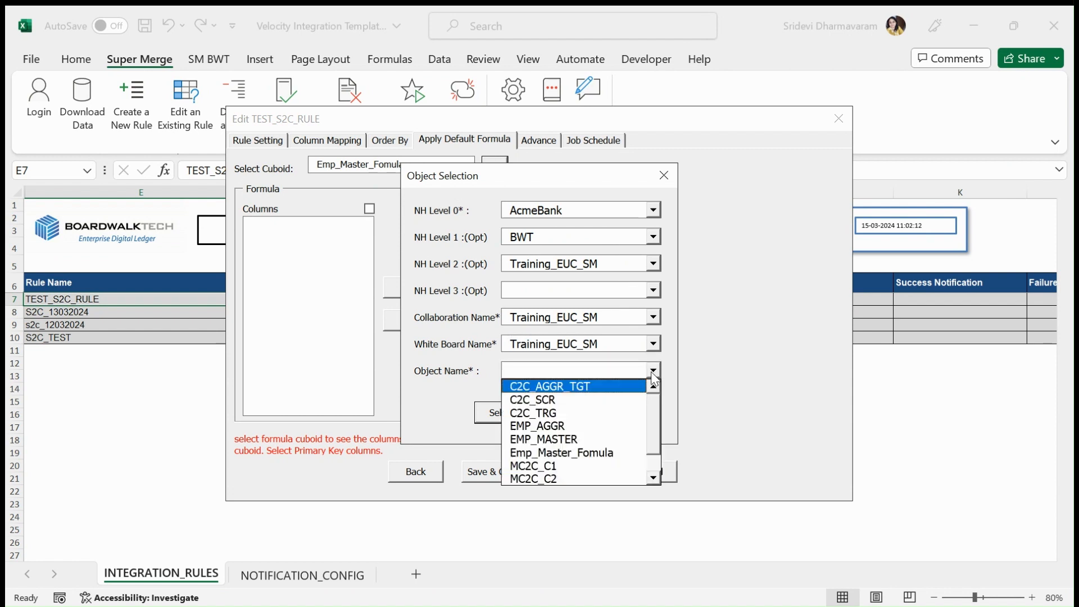
pyautogui.click(602, 450)
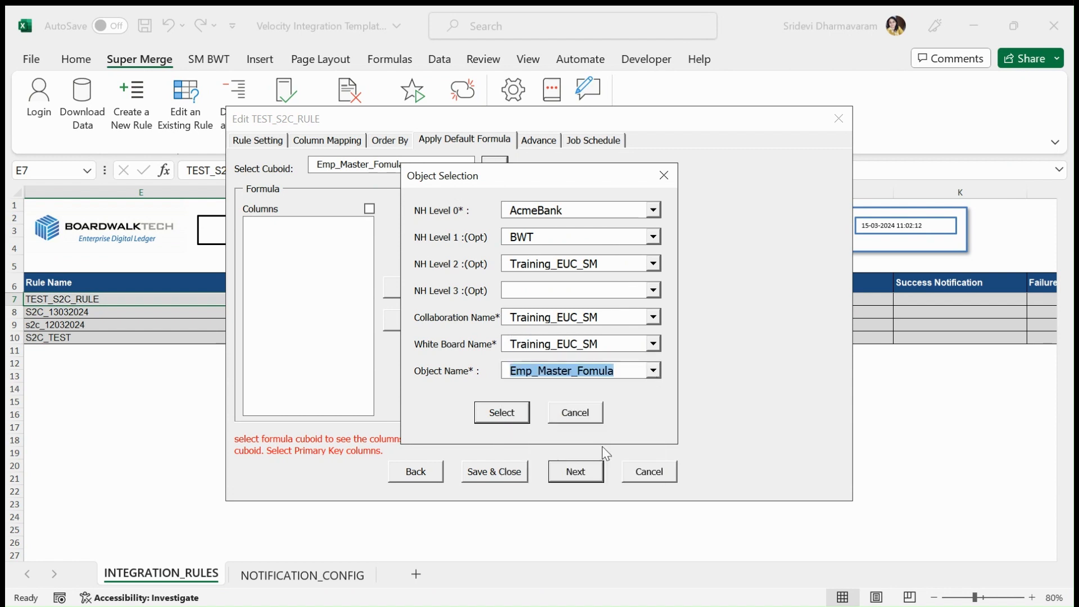
pyautogui.click(503, 416)
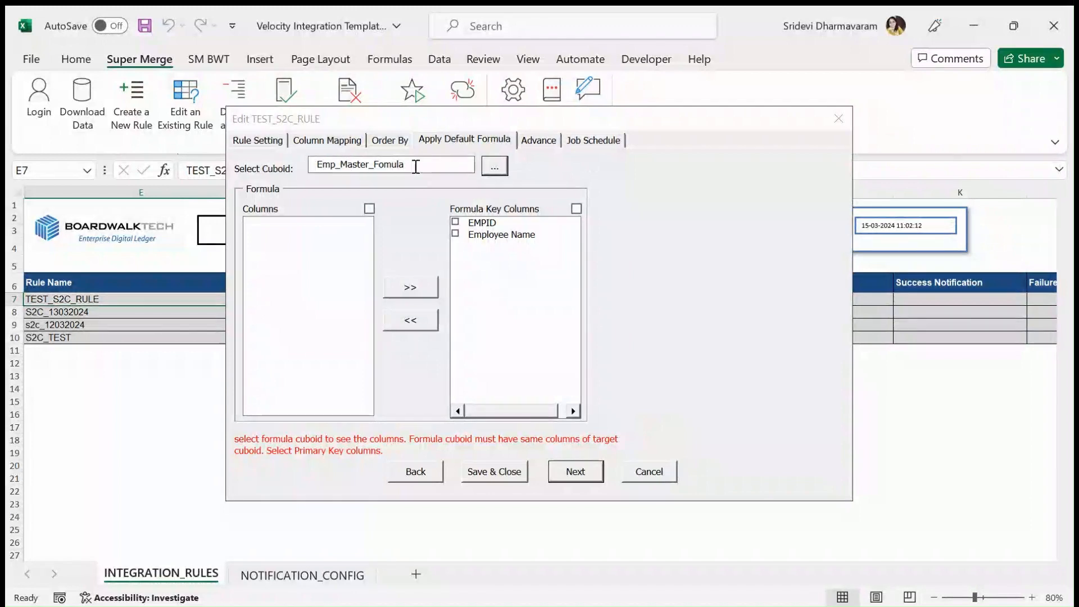
# Step: Save TEST_S2C_RULE with its default formula cuboid and close the rule editor
pyautogui.moveTo(409, 164); pyautogui.dragTo(314, 164)
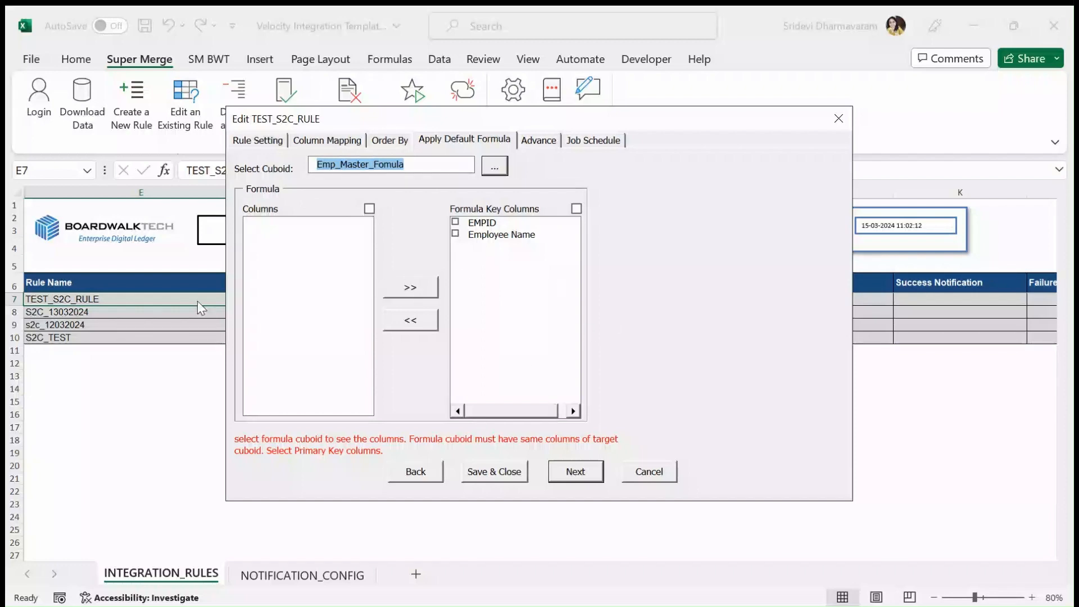
pyautogui.click(588, 474)
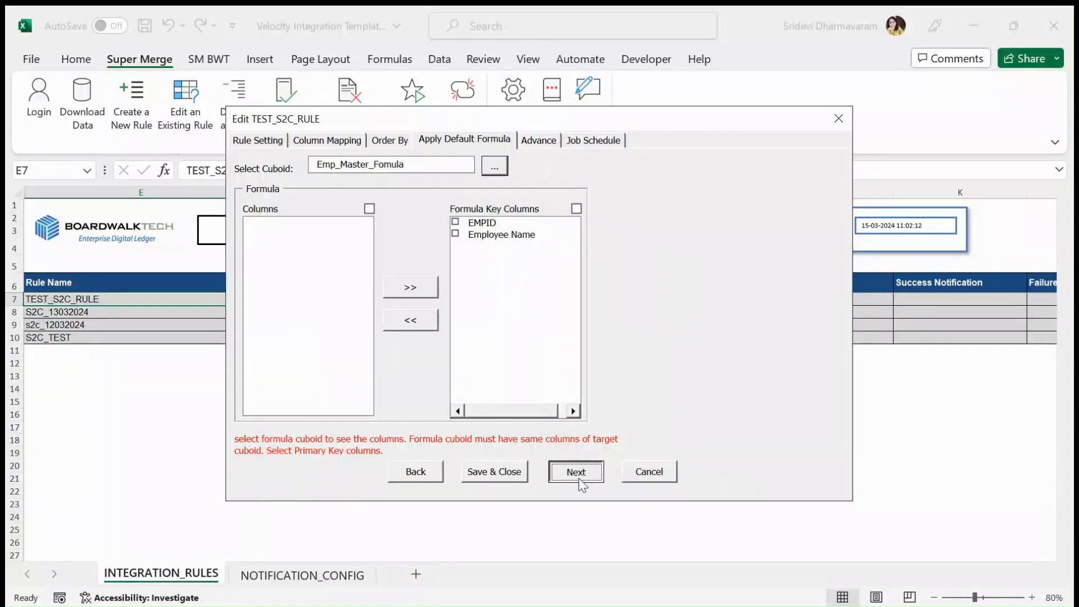
pyautogui.click(497, 472)
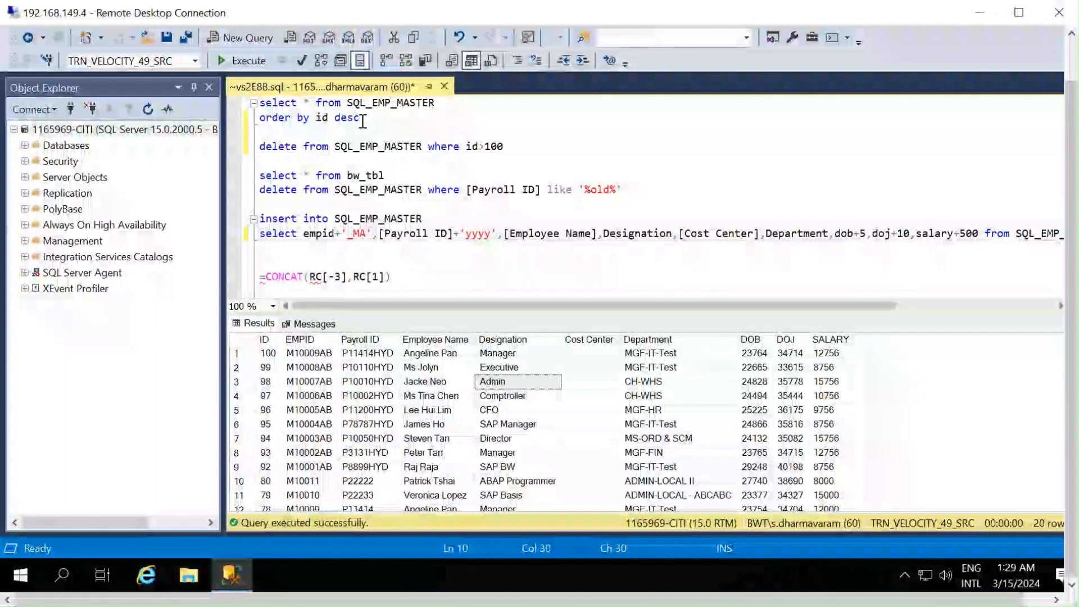
# Step: Switch to SQL Server Management Studio in the remote session and examine the select and insert statements for SQL_EMP_MASTER
pyautogui.moveTo(360, 117); pyautogui.dragTo(249, 97)
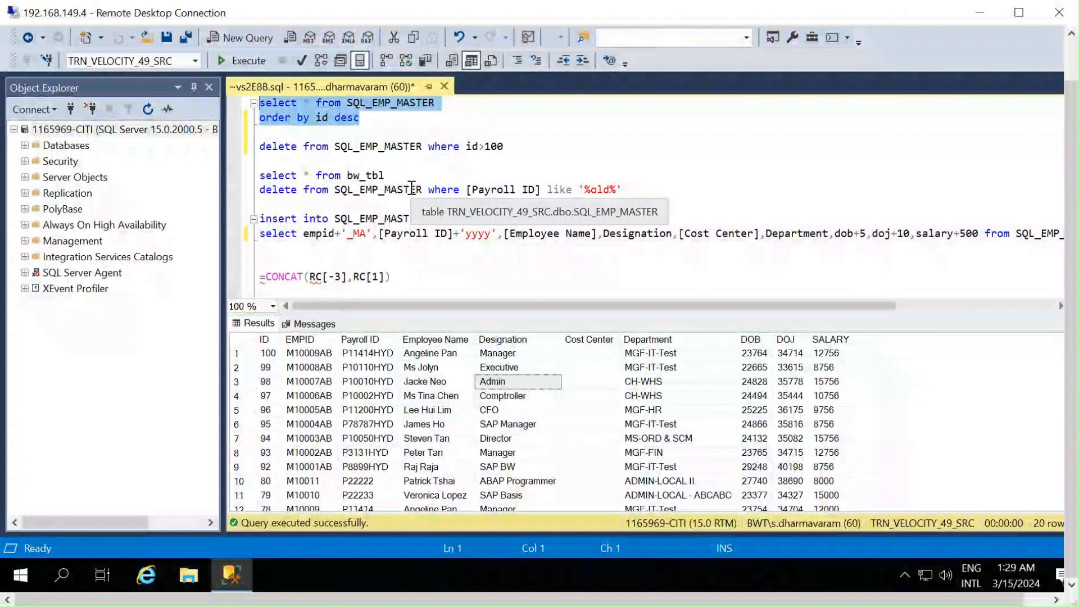
pyautogui.click(398, 230)
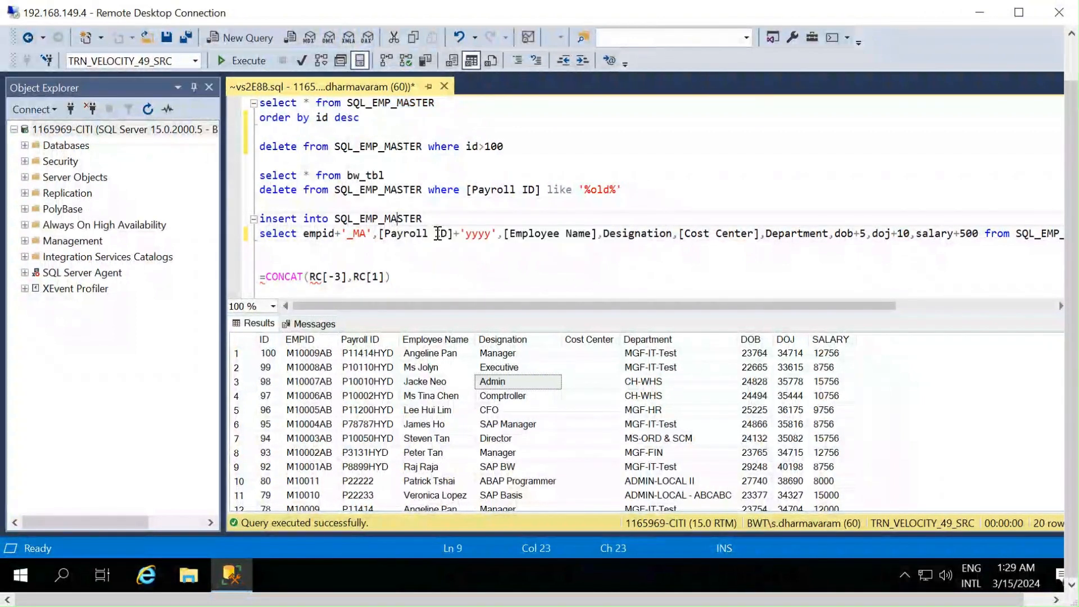
pyautogui.press('Down')
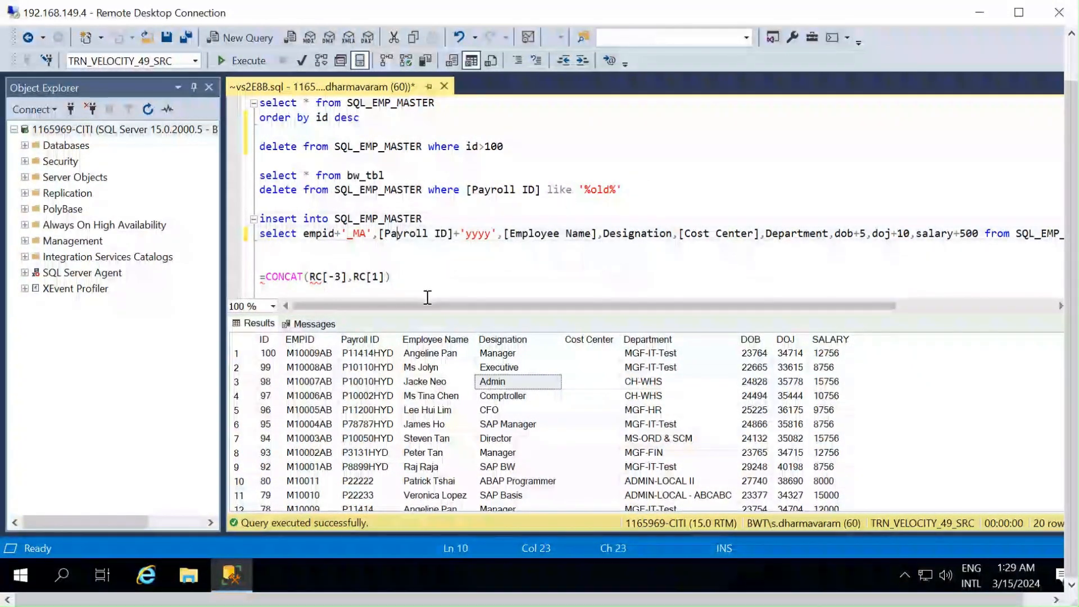
pyautogui.moveTo(430, 308); pyautogui.dragTo(841, 284)
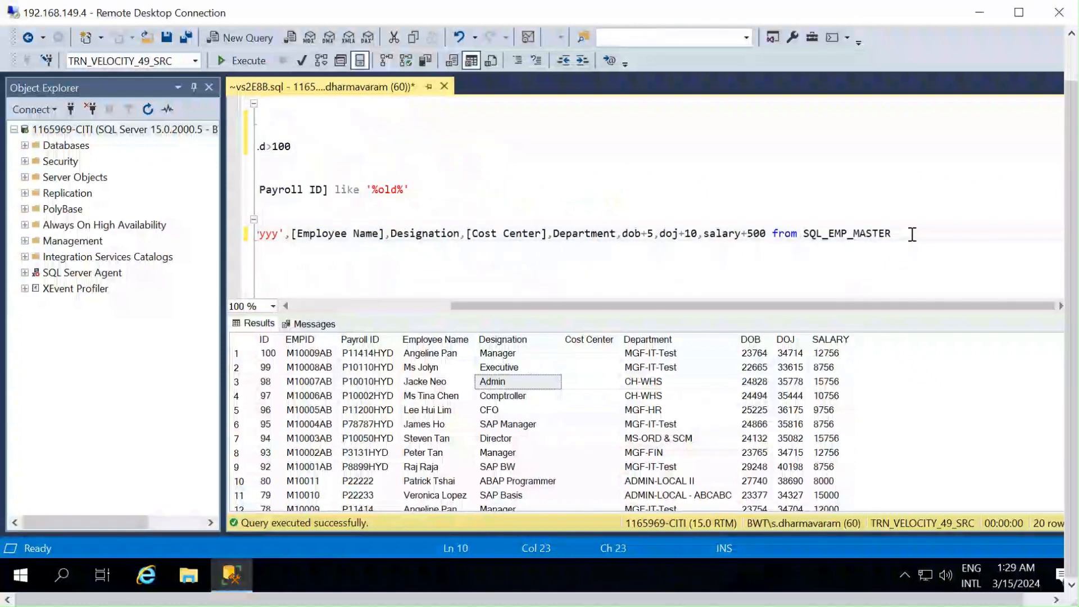
pyautogui.moveTo(913, 242); pyautogui.dragTo(211, 238)
pyautogui.hotkey('shift', 'Up')
pyautogui.hotkey('shift', 'Up')
pyautogui.hotkey('shift', 'Up')
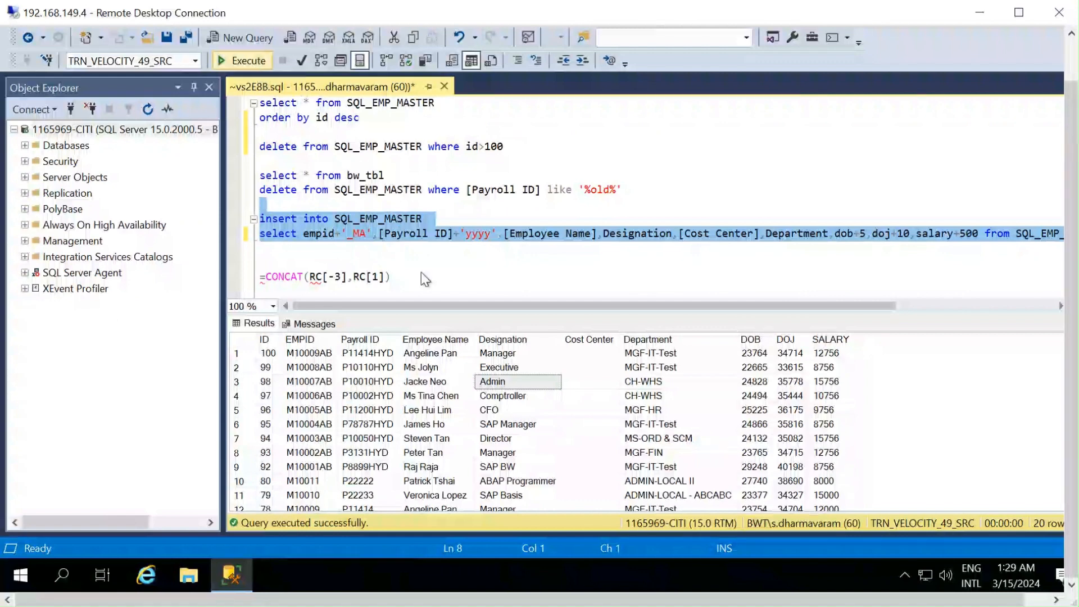
# Step: Change the suffix appended to empid in the insert statement to '_MATHS'
pyautogui.click(371, 239)
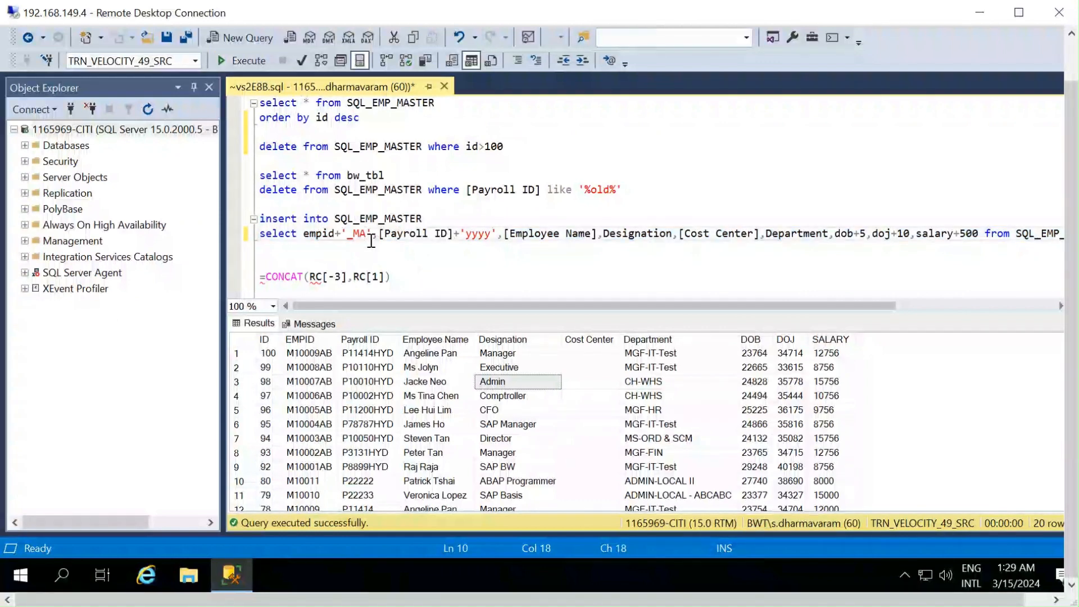
pyautogui.write('ths')
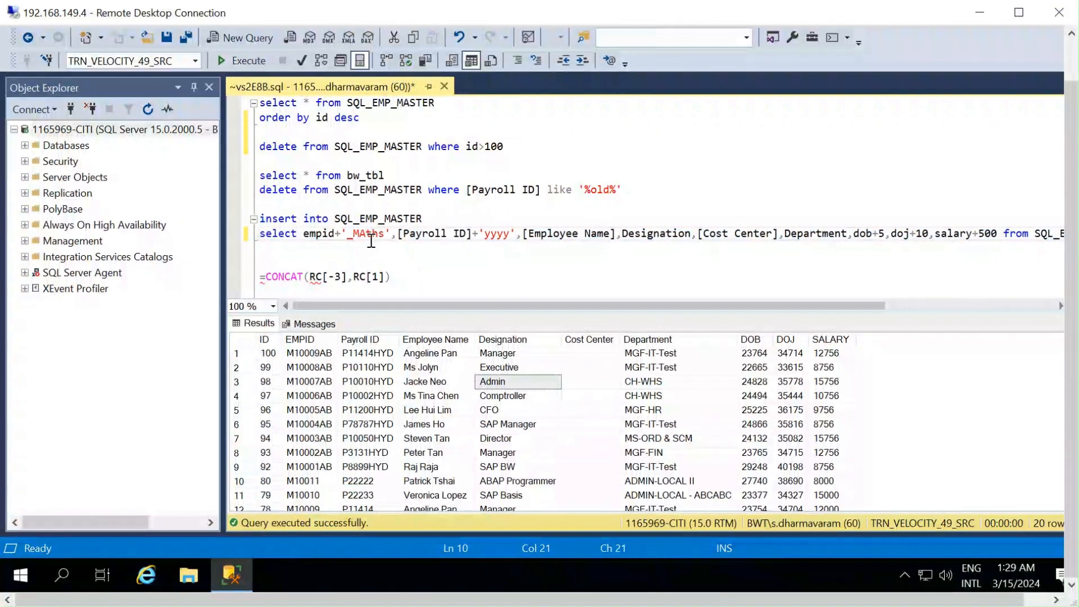
pyautogui.press('BackSpace')
pyautogui.press('BackSpace')
pyautogui.press('BackSpace')
pyautogui.press('BackSpace')
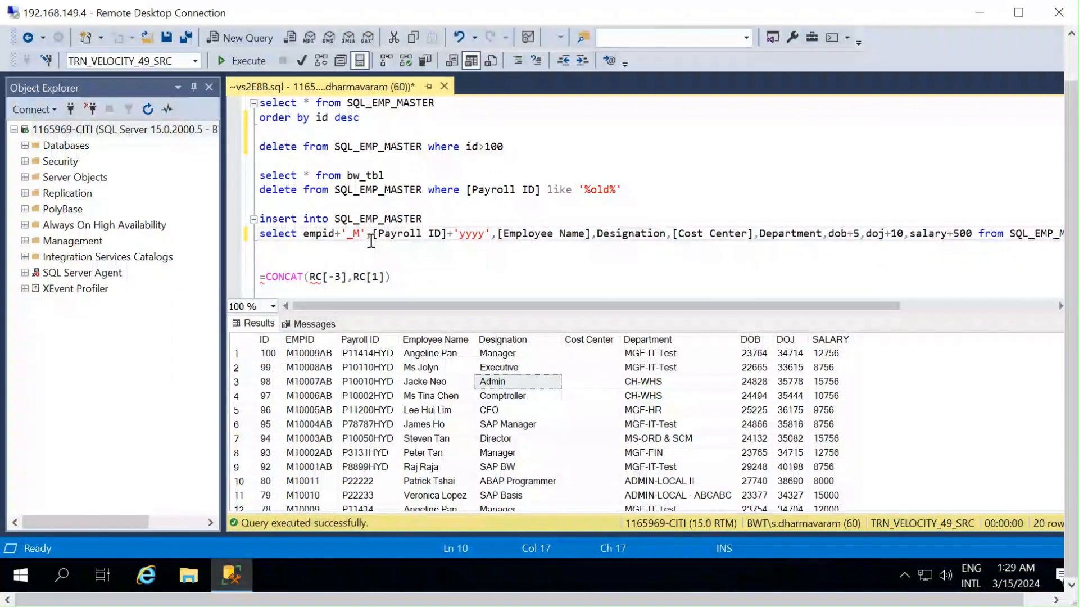
pyautogui.write('ATHS')
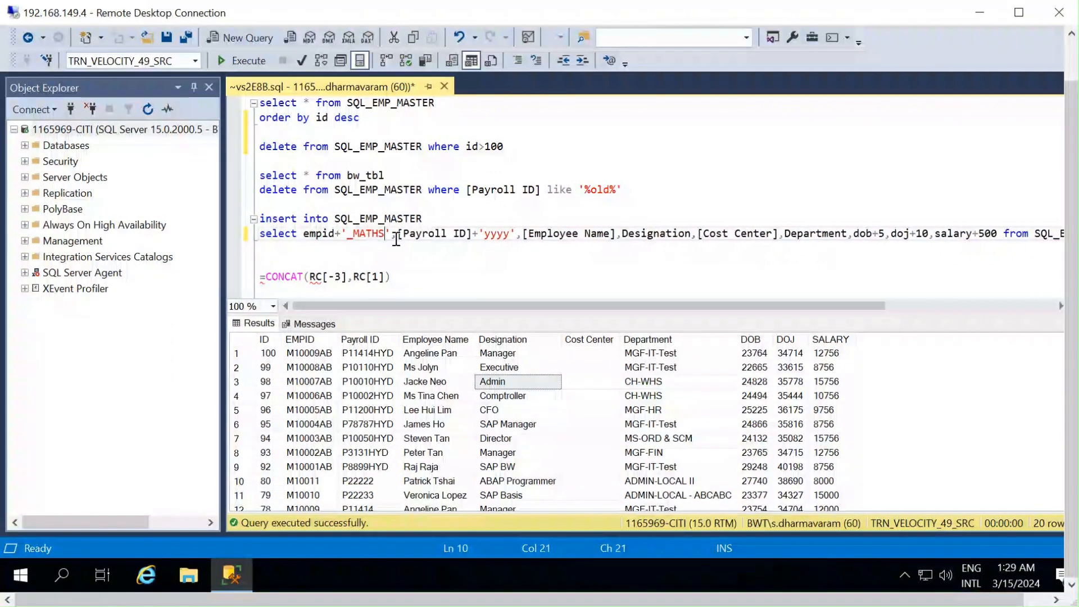
# Step: Run only the two-line insert into SQL_EMP_MASTER statement to add the suffixed employee rows
pyautogui.click(459, 239)
pyautogui.press('End')
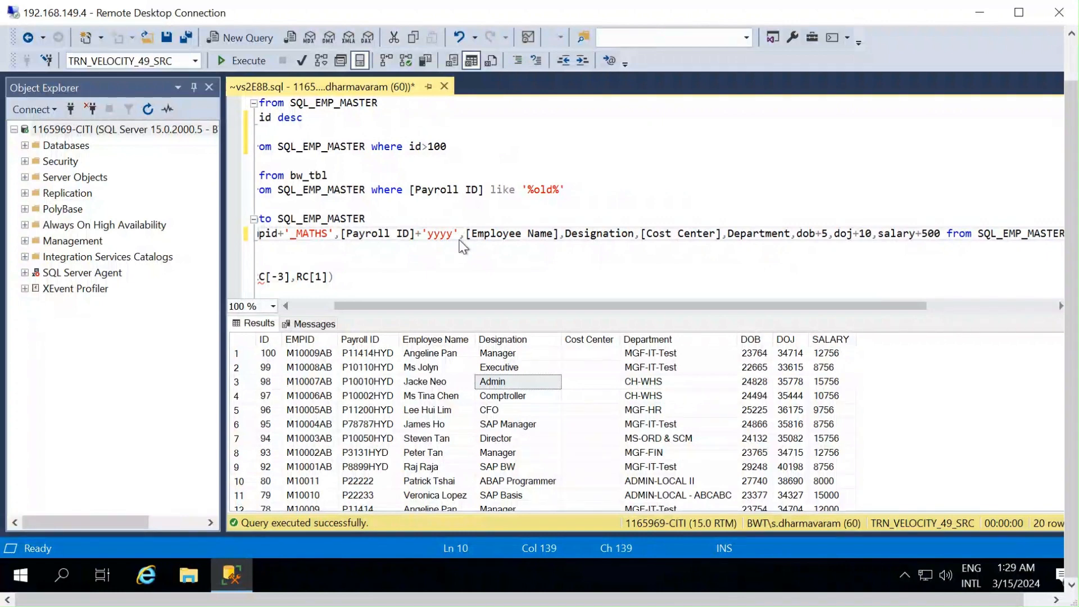
pyautogui.hotkey('shift', 'Up')
pyautogui.hotkey('shift', 'Home')
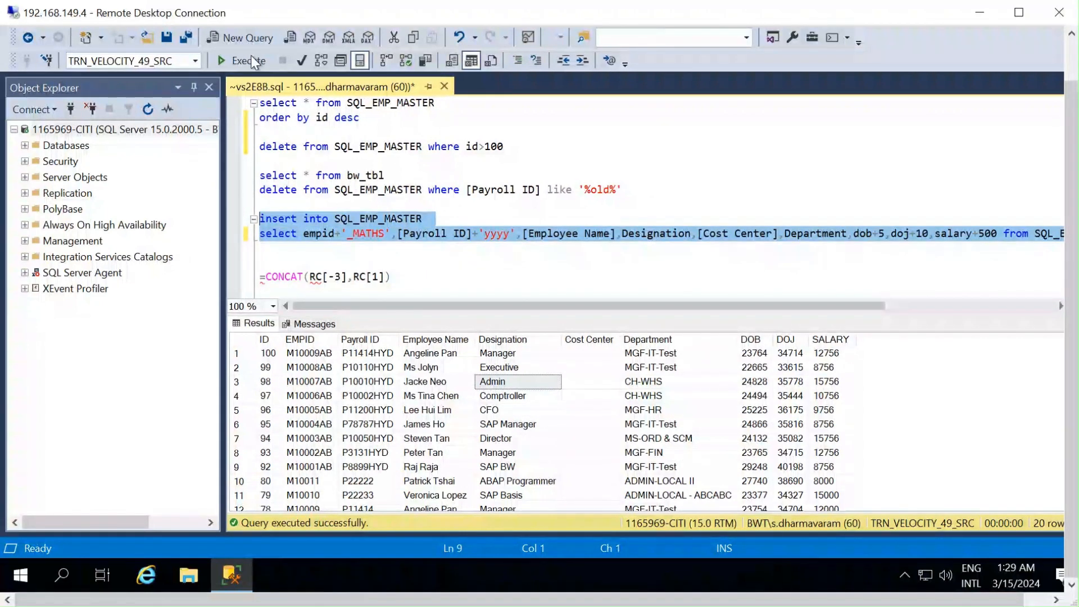
pyautogui.click(251, 59)
# Step: Run only the SQL_EMP_MASTER select query ordered by id descending to check the table's newest rows
pyautogui.click(385, 147)
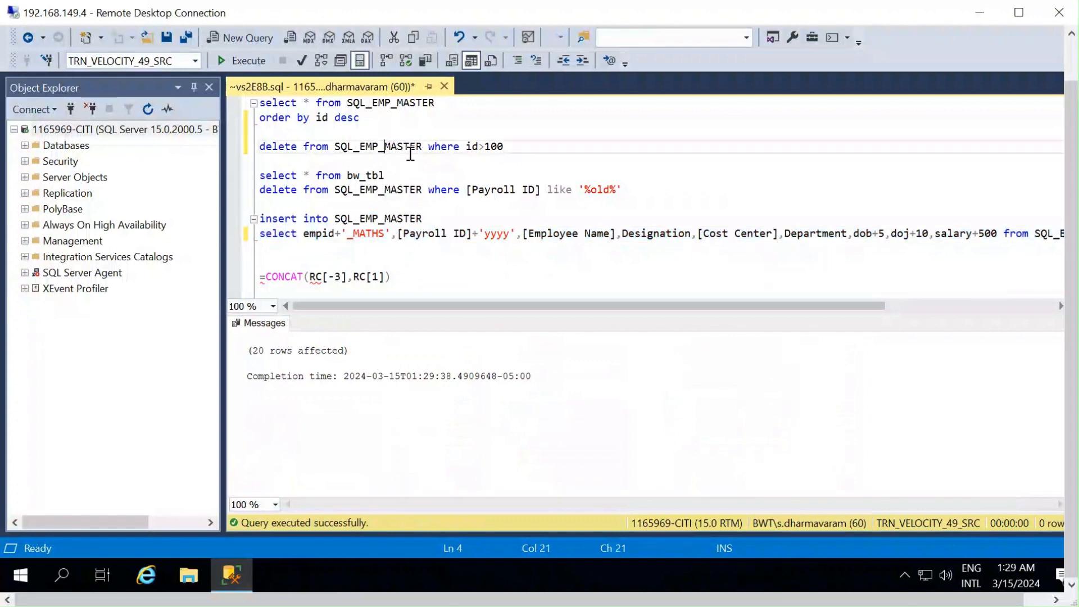
pyautogui.moveTo(360, 117); pyautogui.dragTo(259, 102)
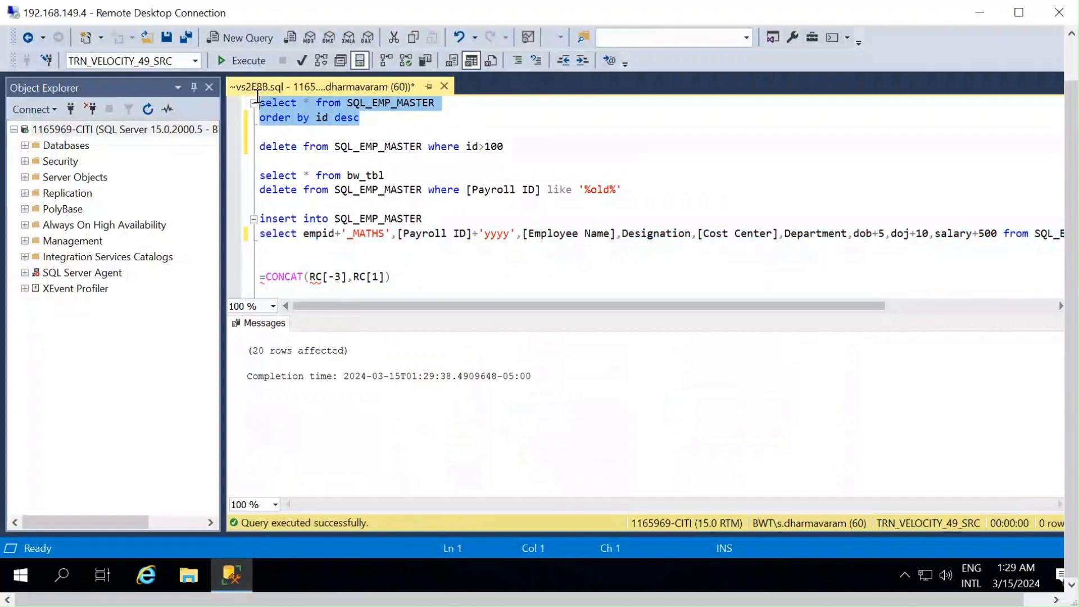
pyautogui.click(251, 61)
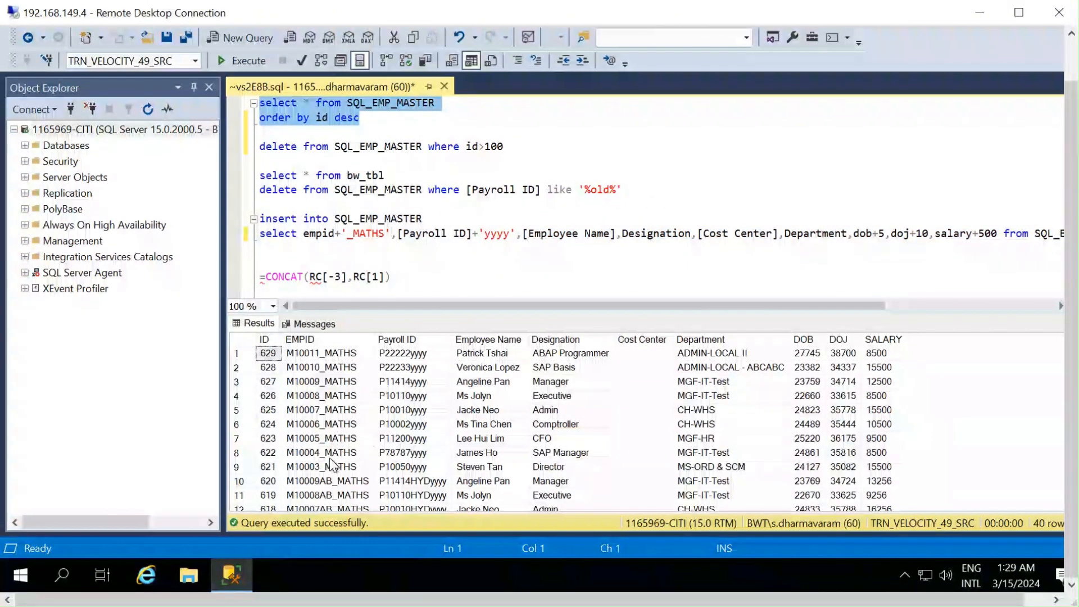
pyautogui.click(398, 248)
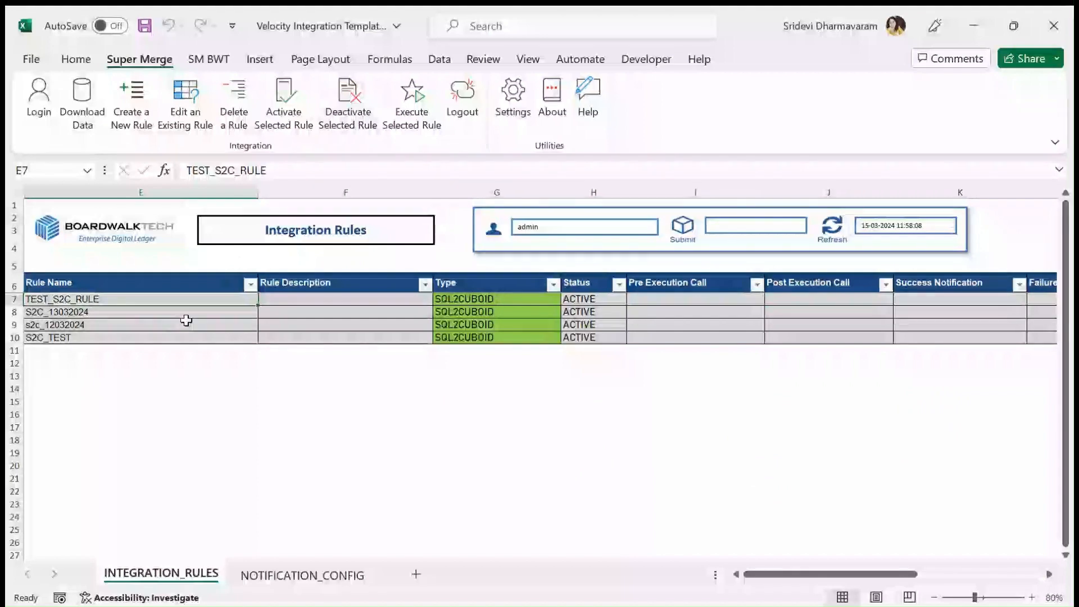
# Step: Switch back to Excel, execute TEST_S2C_RULE from the integration rules list and dismiss the completion notice
pyautogui.click(14, 299)
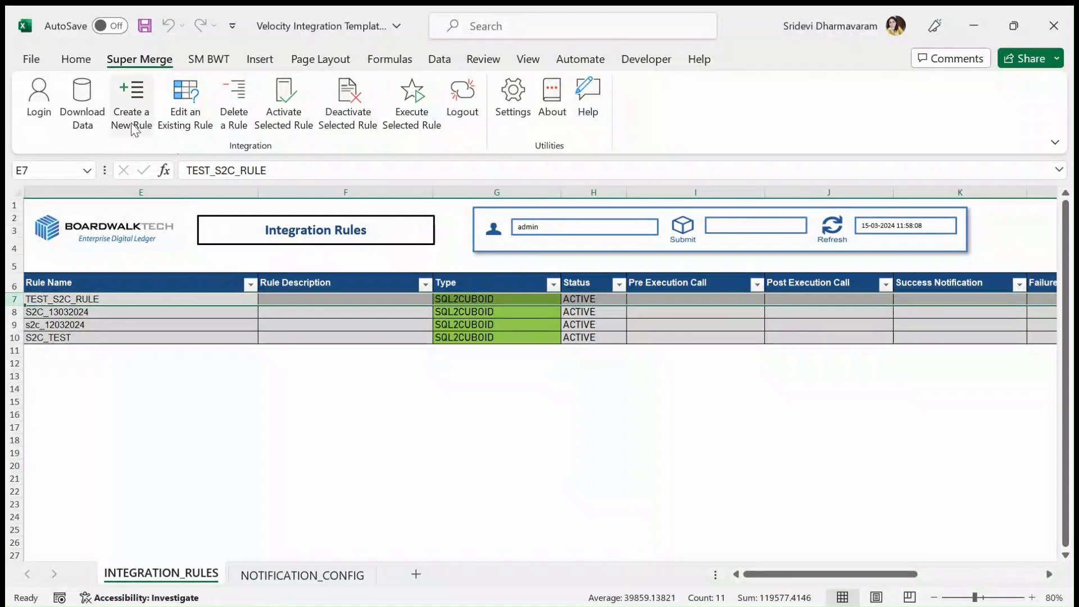
pyautogui.click(413, 120)
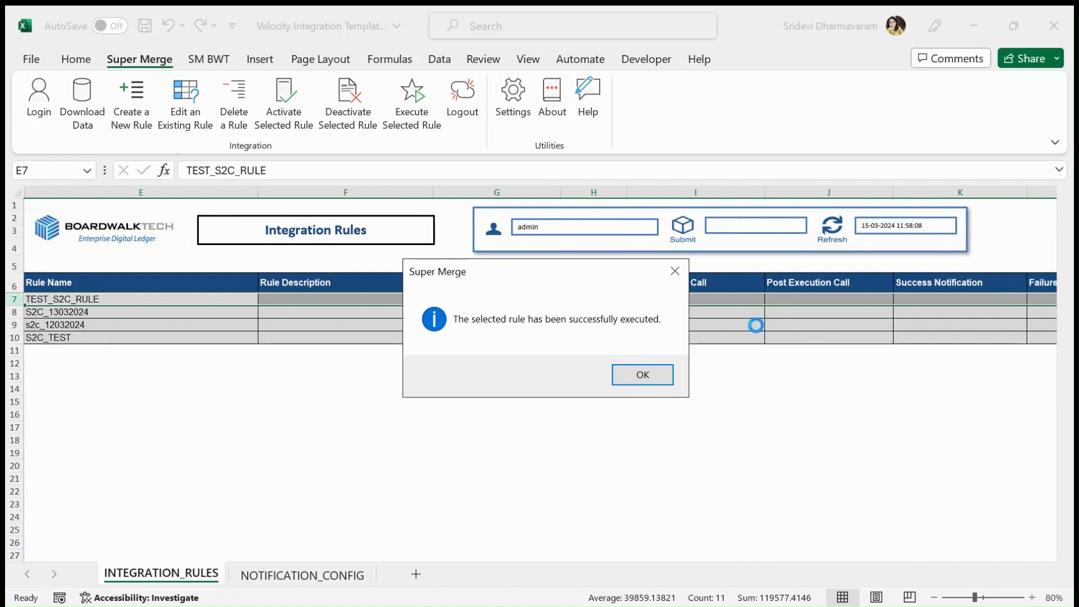
pyautogui.click(659, 375)
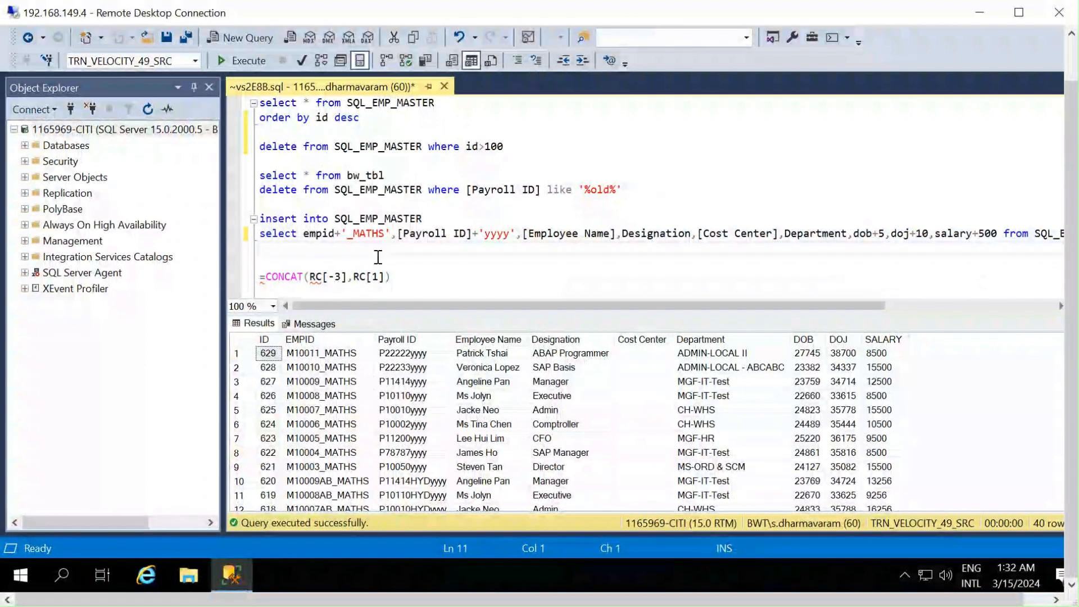
# Step: Run only the exec SELECT_FROM_CUBOUD 2000239 statement to retrieve the merged cuboid rows
pyautogui.scroll(-2, 378, 257)
pyautogui.moveTo(453, 233); pyautogui.dragTo(242, 219)
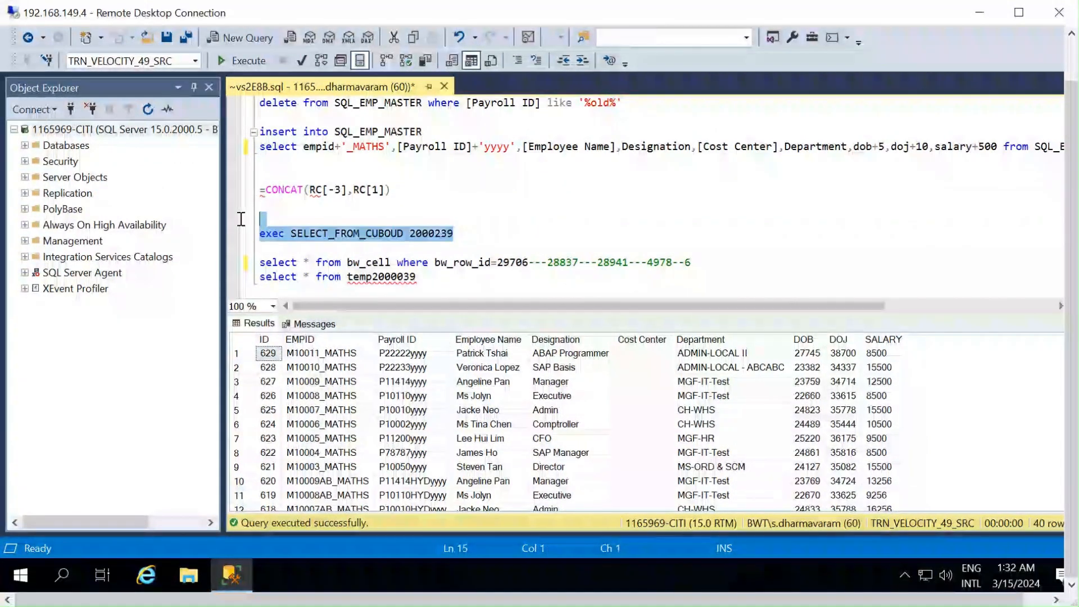
pyautogui.click(242, 67)
pyautogui.click(448, 386)
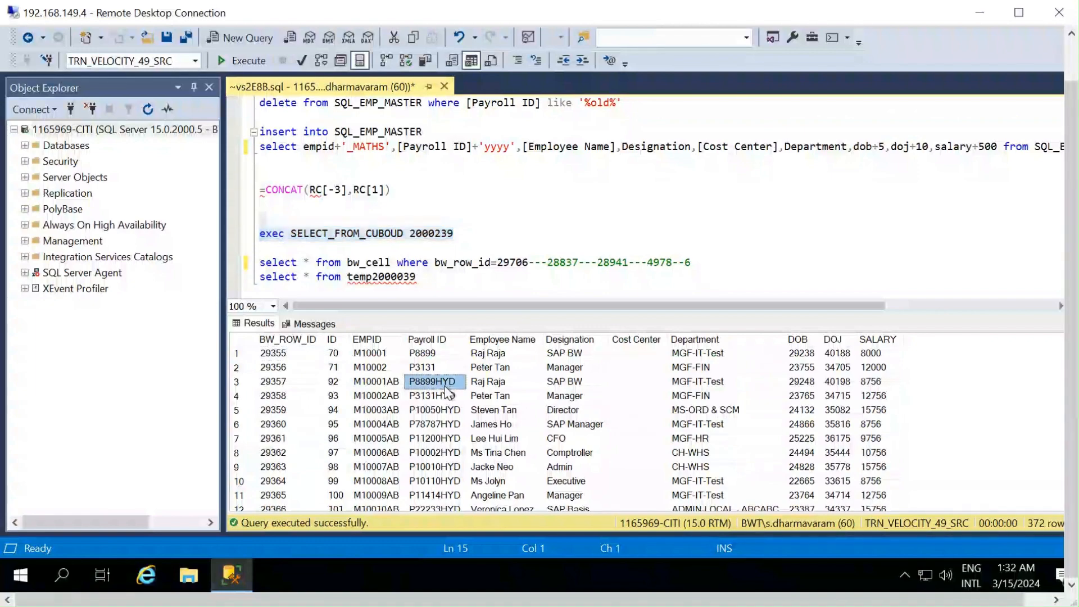
# Step: Widen the EMPID result column and examine the merged '_MATHS' rows at the end of the cuboid results
pyautogui.scroll(-4, 447, 388)
pyautogui.scroll(-10, 445, 392)
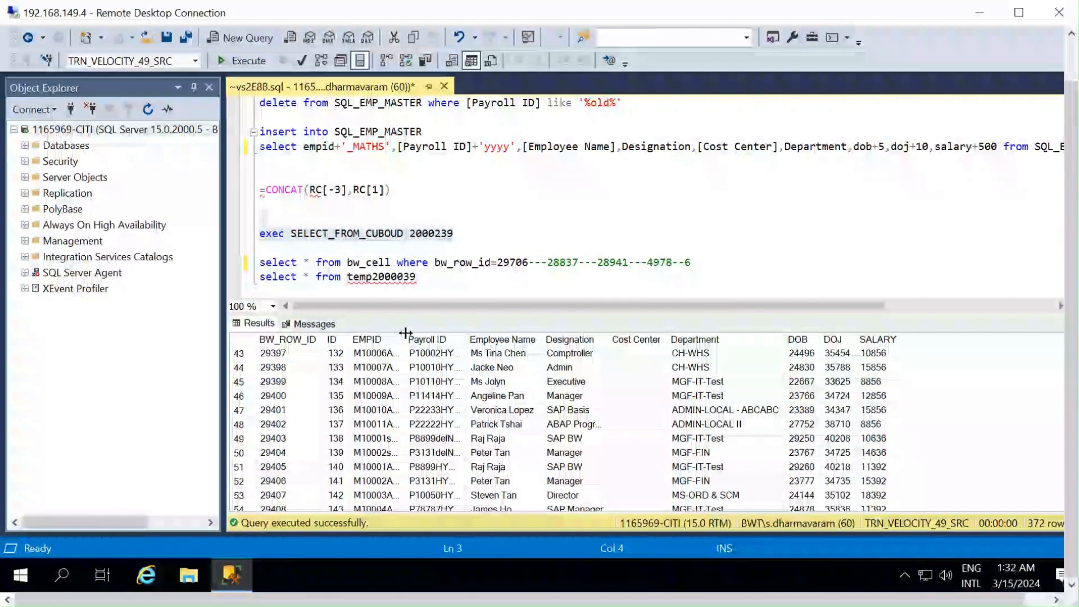
pyautogui.moveTo(407, 338); pyautogui.dragTo(551, 325)
pyautogui.click(537, 410)
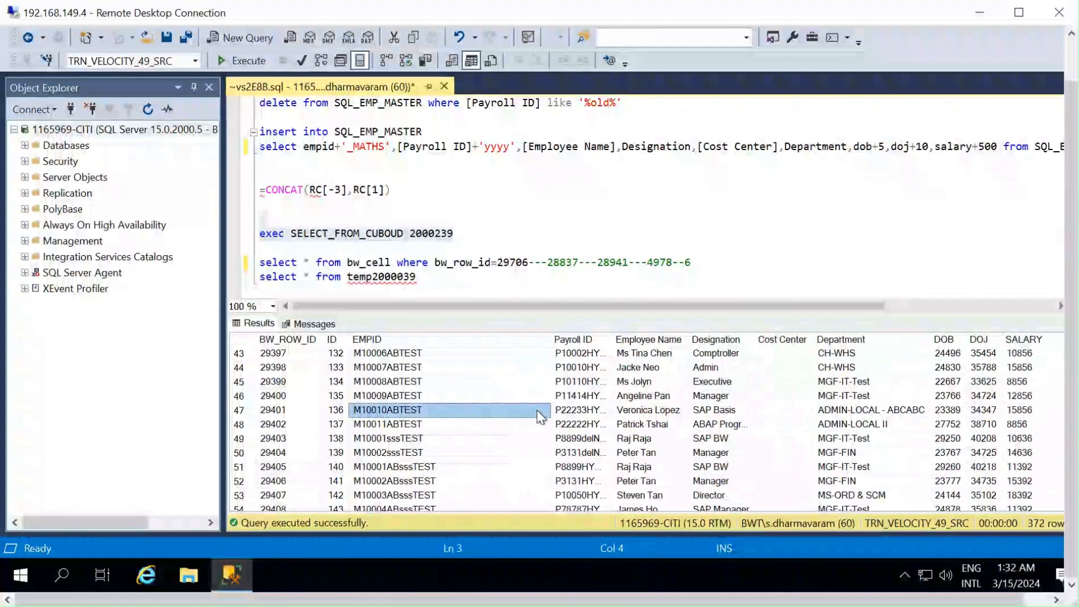
pyautogui.scroll(-15, 538, 410)
pyautogui.scroll(-20, 538, 410)
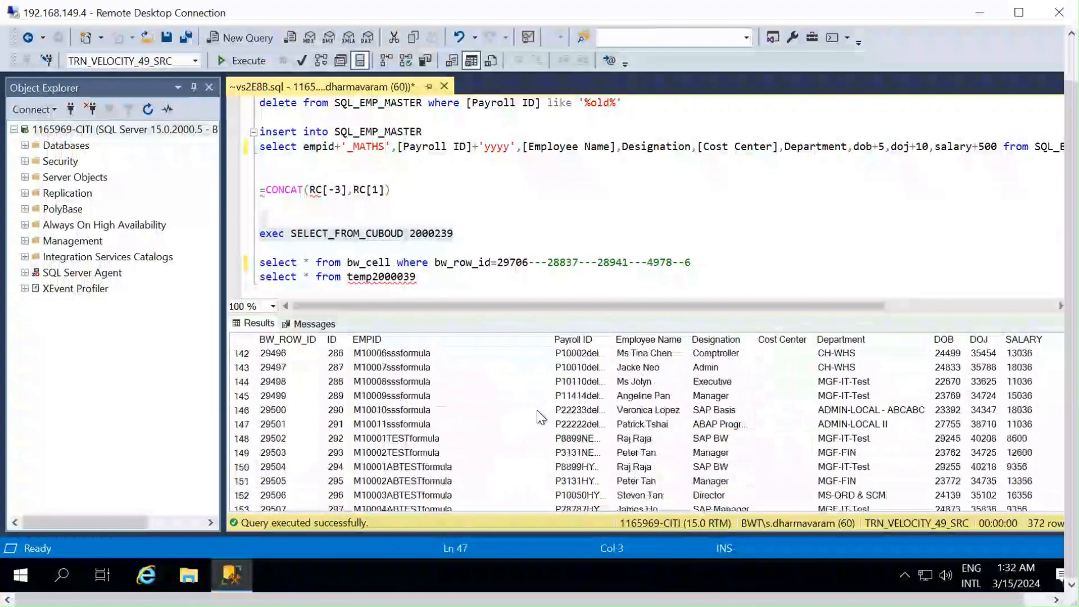
pyautogui.scroll(-20, 538, 416)
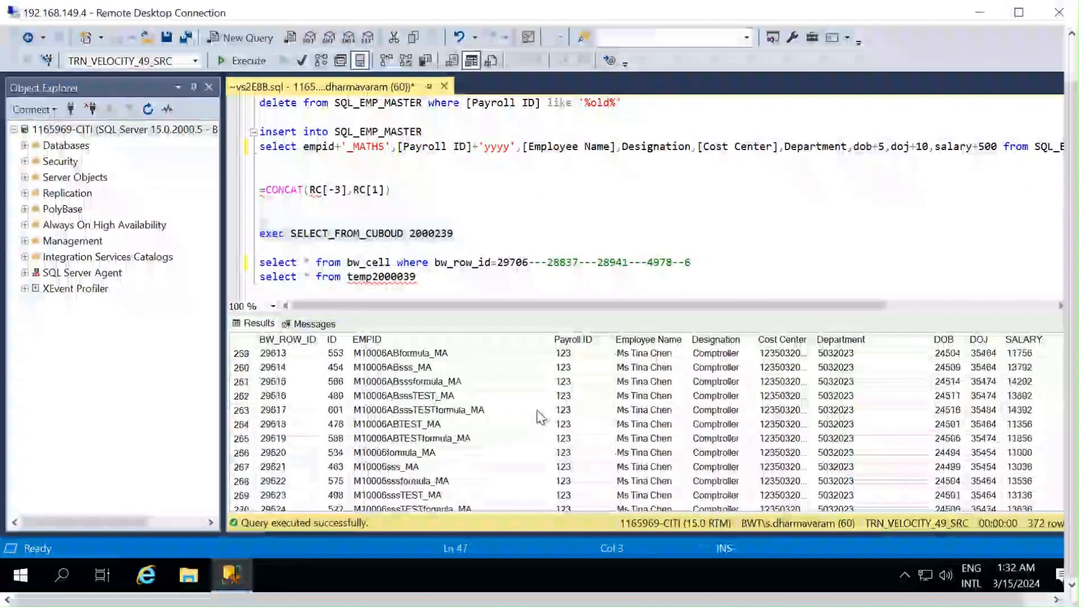
pyautogui.scroll(-9, 540, 430)
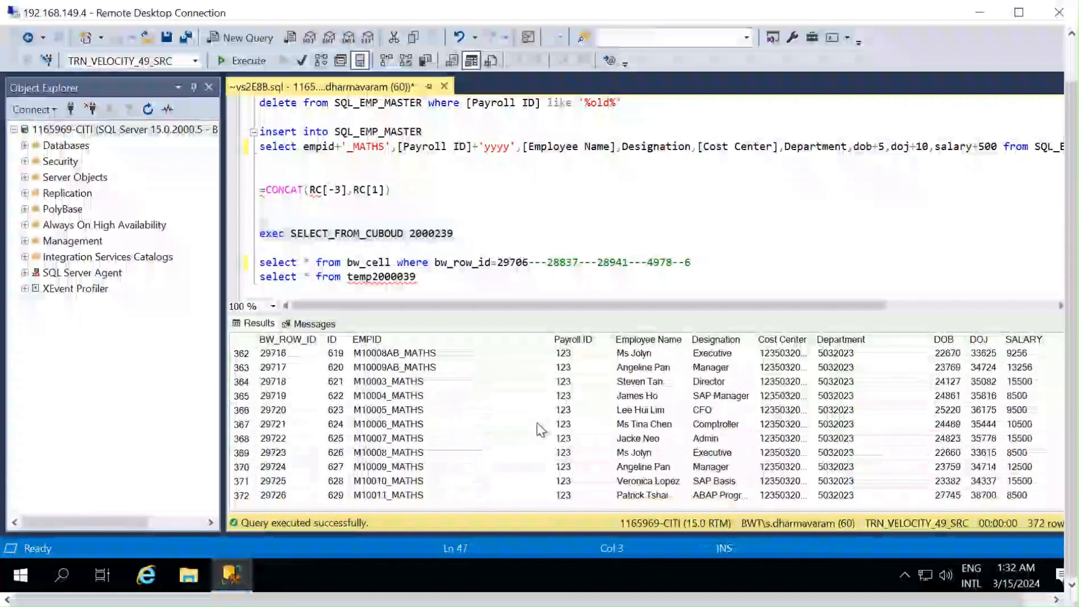
pyautogui.moveTo(430, 360); pyautogui.dragTo(421, 500)
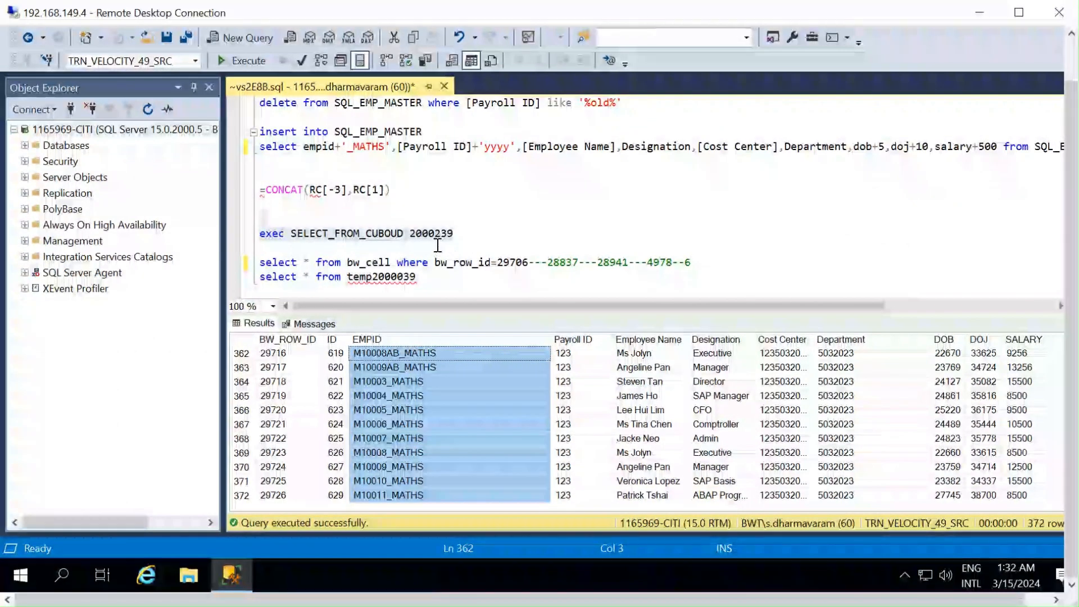
# Step: Set the bw_row_id filter in the bw_cell query to the last merged row's ID, 29726
pyautogui.click(285, 499)
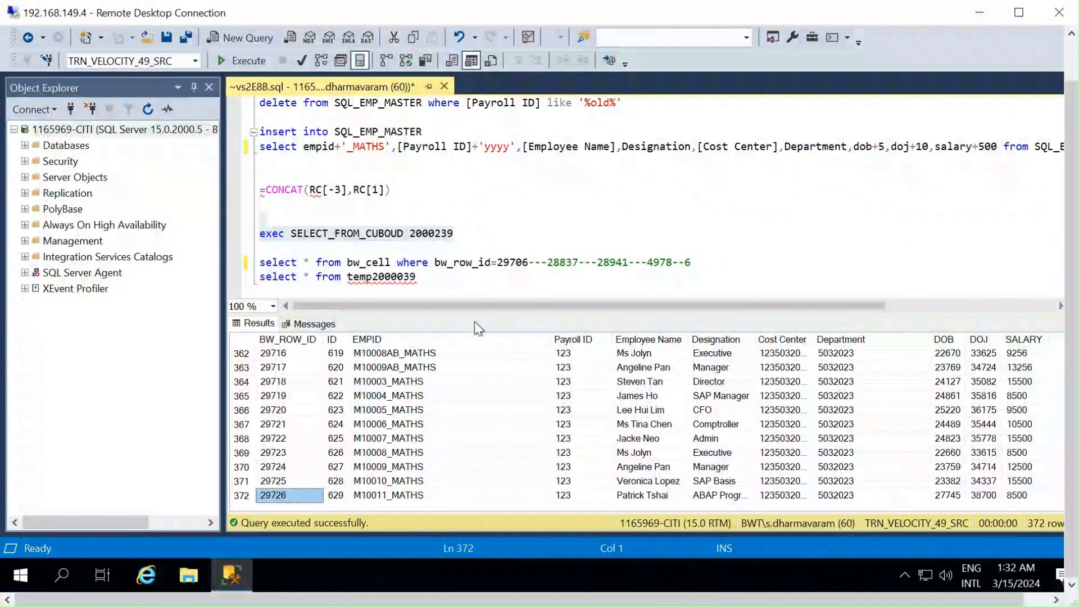
pyautogui.click(506, 233)
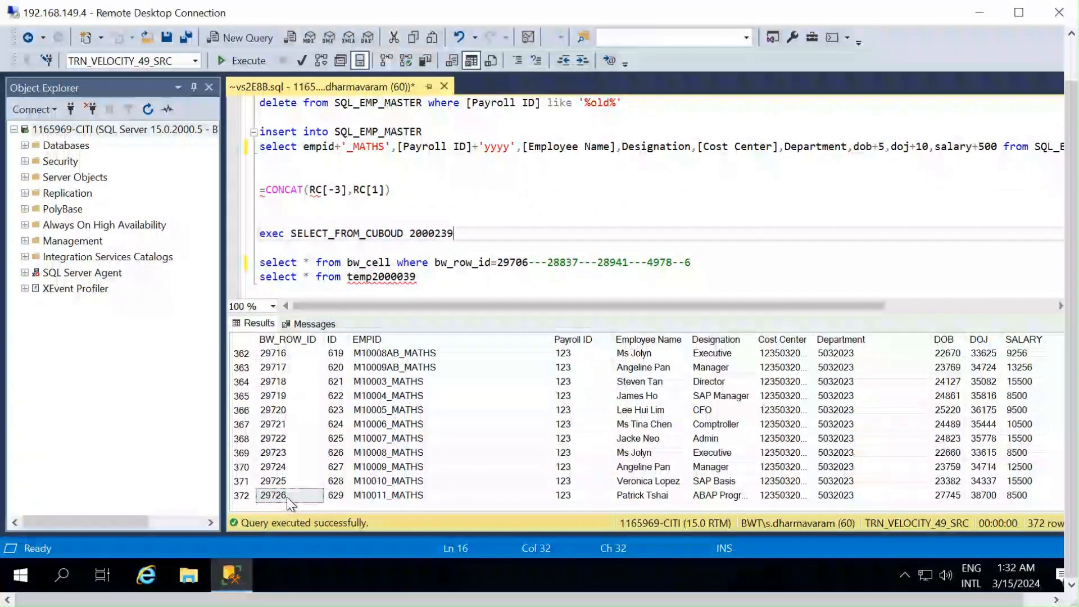
pyautogui.click(523, 263)
pyautogui.moveTo(519, 264); pyautogui.dragTo(500, 263)
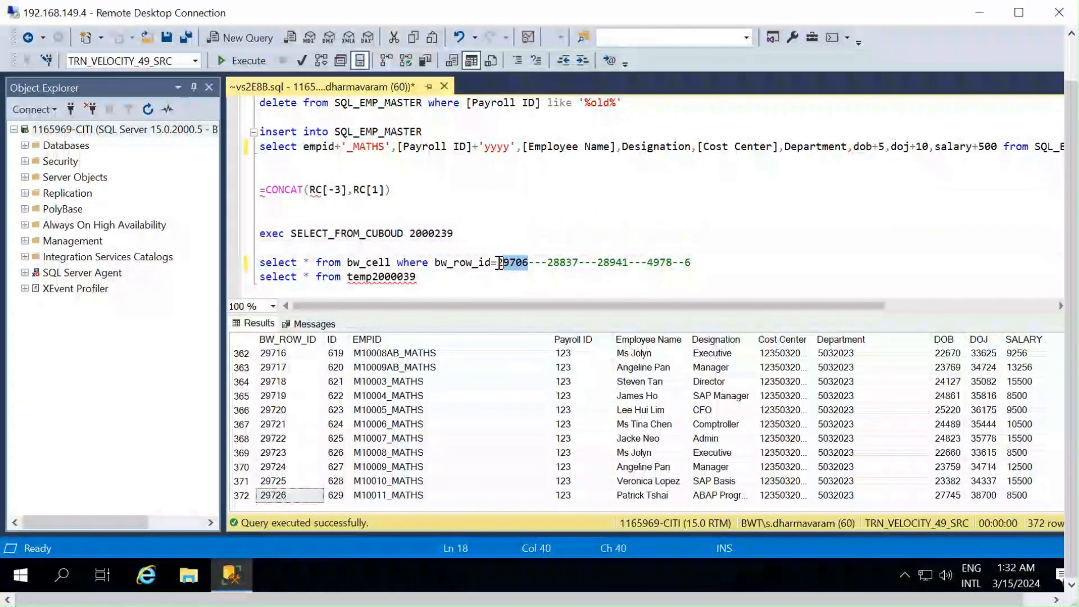
pyautogui.write('29726')
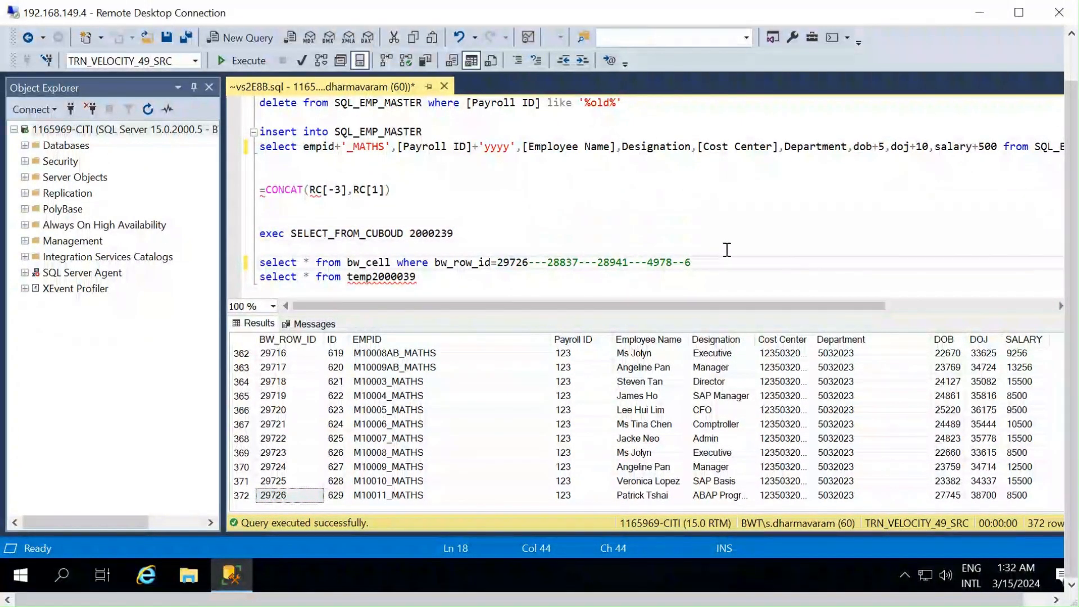
# Step: Run only the bw_cell query for row 29726 and examine the FORMULA value and its matching cell record
pyautogui.moveTo(726, 263); pyautogui.dragTo(260, 248)
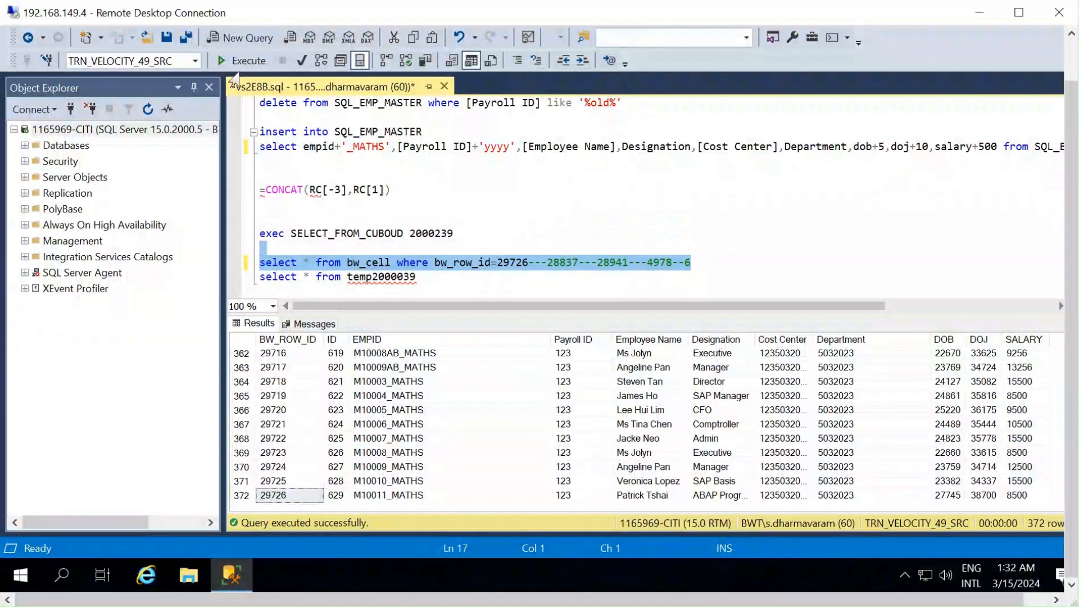
pyautogui.click(242, 61)
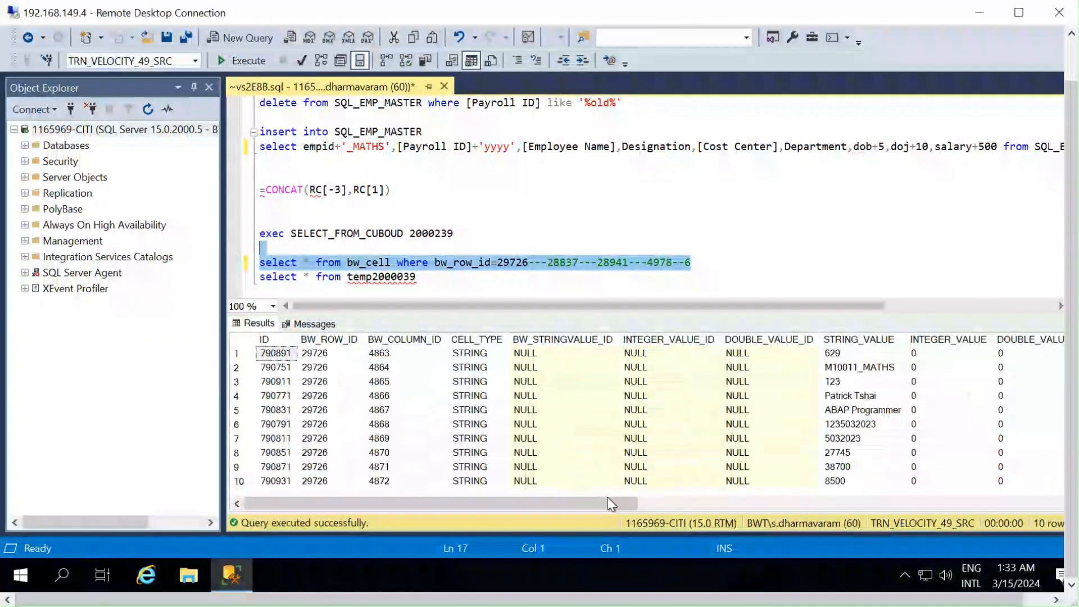
pyautogui.click(769, 511)
pyautogui.click(845, 515)
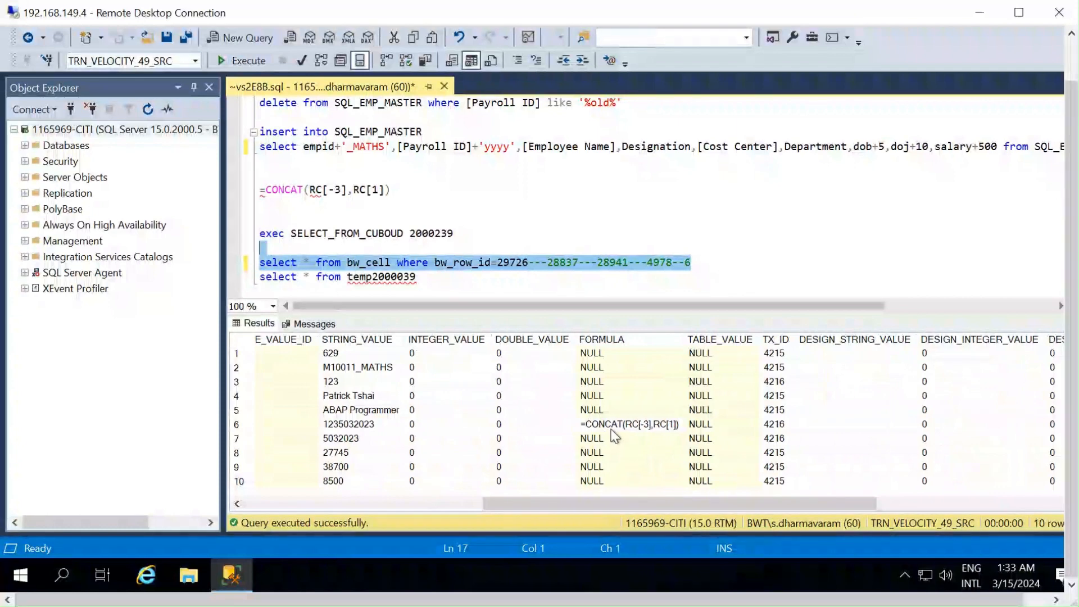
pyautogui.click(612, 430)
pyautogui.click(237, 425)
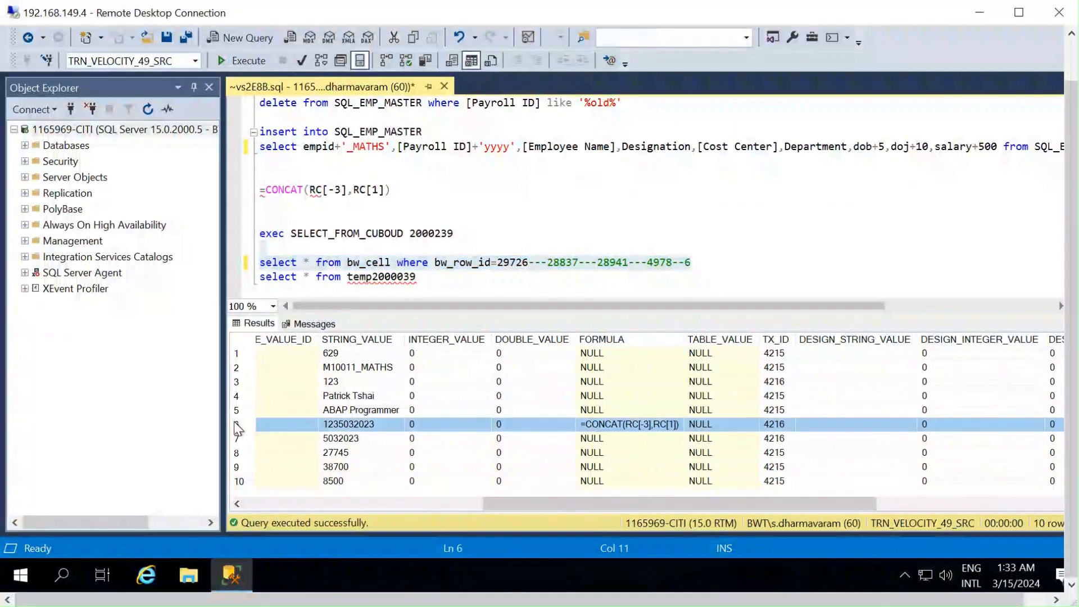
pyautogui.moveTo(690, 505); pyautogui.dragTo(277, 507)
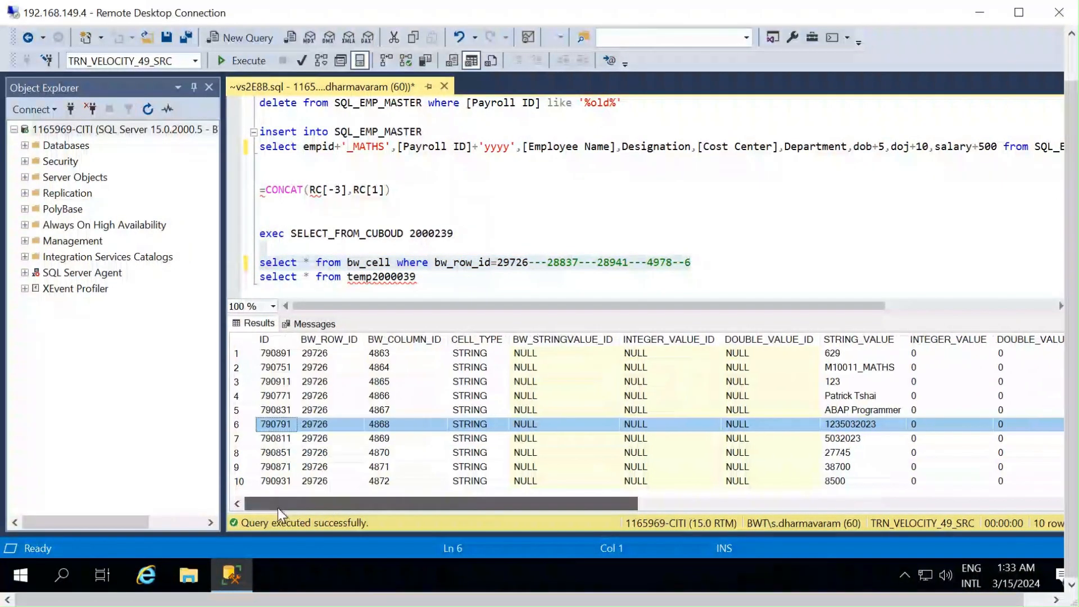
pyautogui.click(397, 189)
# Step: Add the query SELECT * FROM BW_TBL at the end of the script and run only that line
pyautogui.click(429, 277)
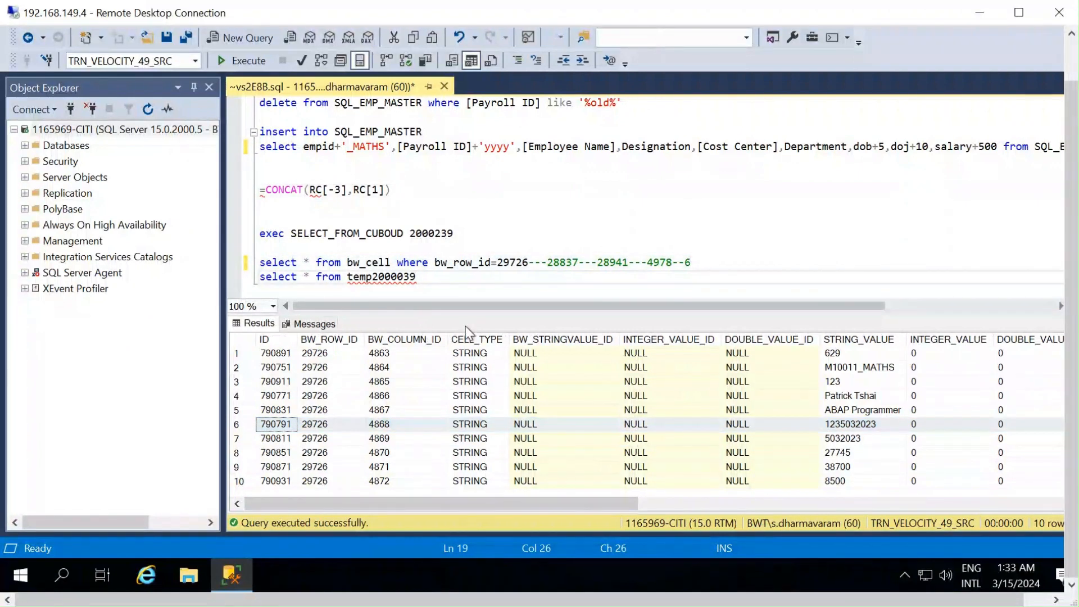
pyautogui.press('Return')
pyautogui.press('Return')
pyautogui.press('Return')
pyautogui.write('SELECT * FROM BW_TBL')
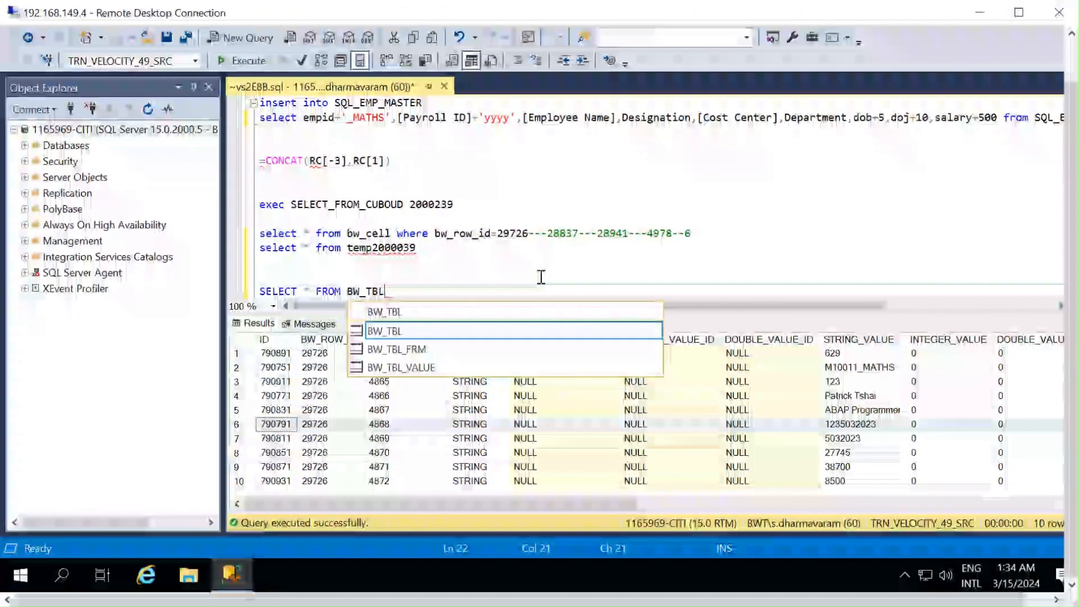
pyautogui.click(486, 261)
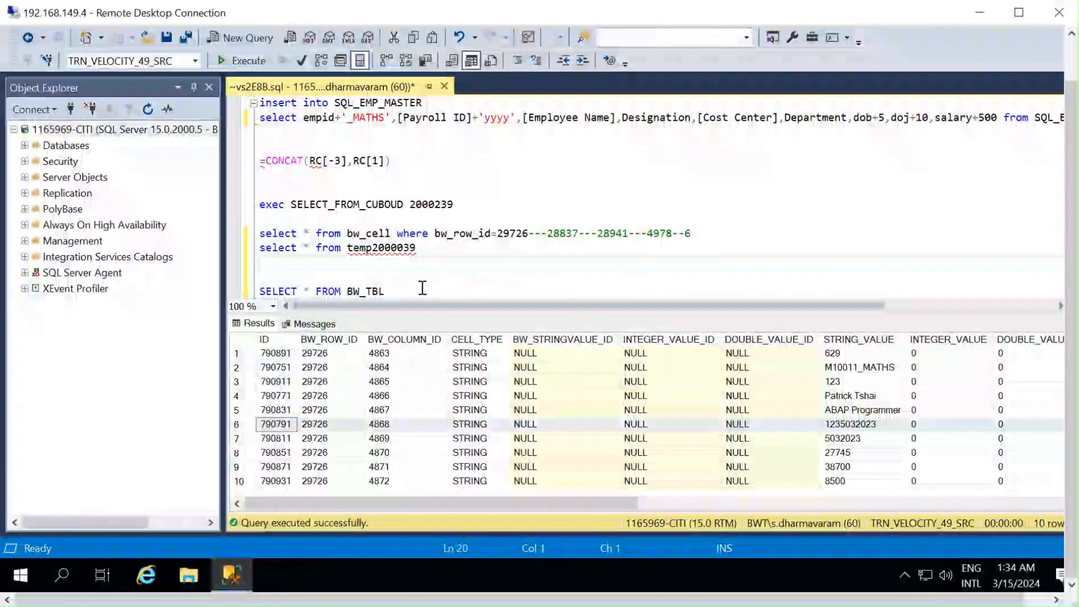
pyautogui.moveTo(422, 288); pyautogui.dragTo(242, 280)
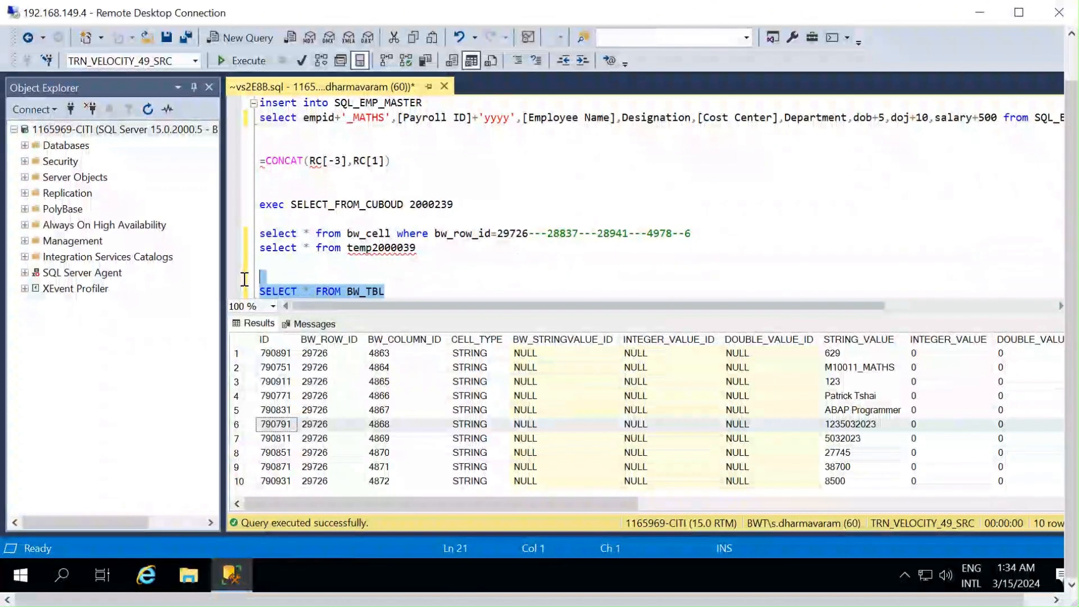
pyautogui.click(240, 61)
# Step: Find the ID of the Emp_Master_Fomula cuboid in the BW_TBL results
pyautogui.click(359, 409)
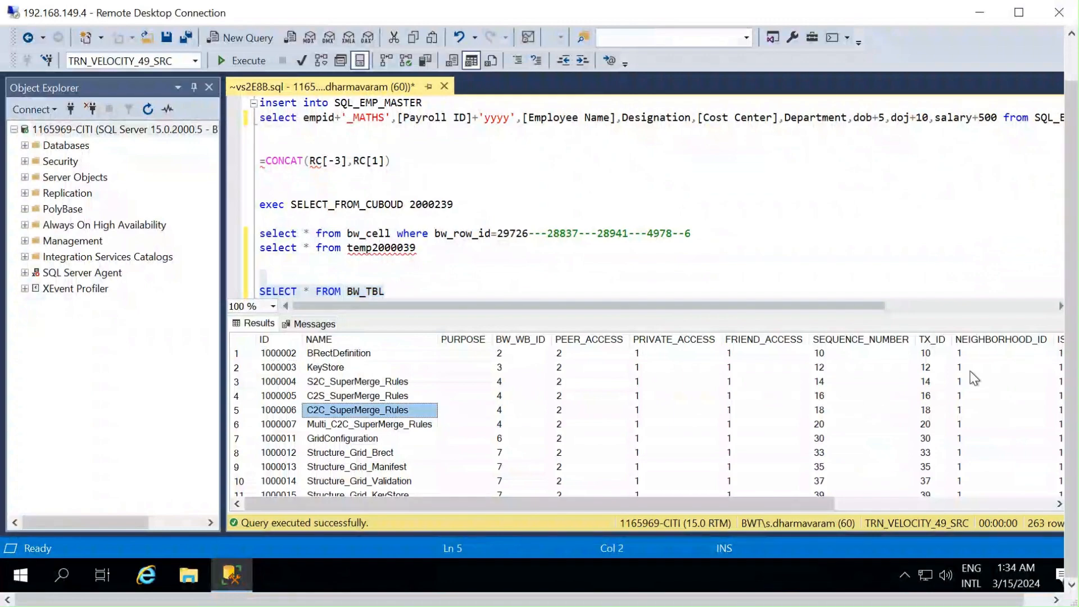
pyautogui.scroll(-20, 396, 419)
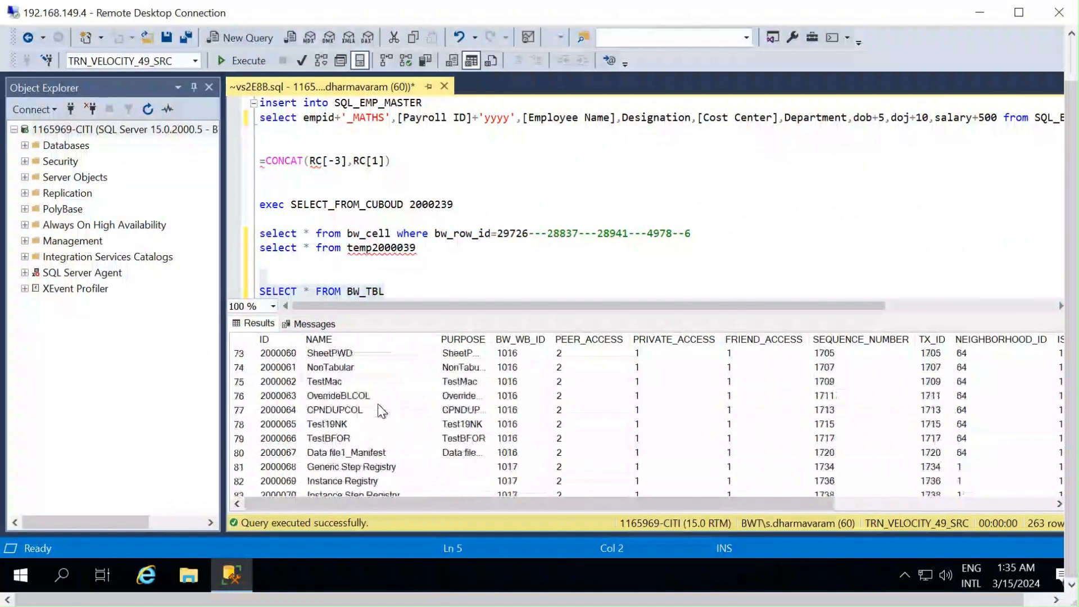
pyautogui.scroll(-20, 374, 404)
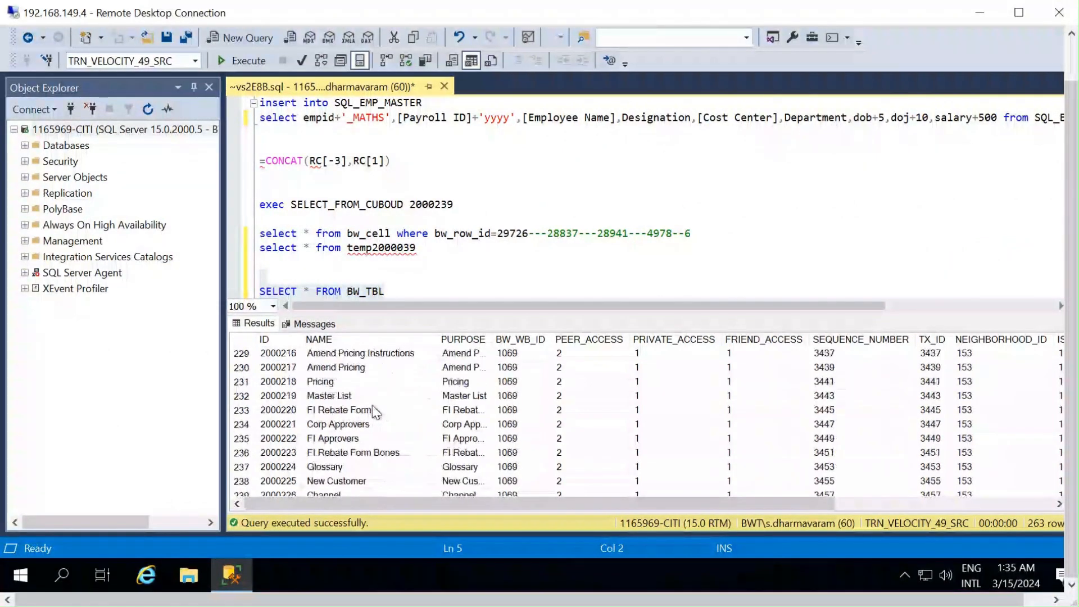
pyautogui.click(295, 481)
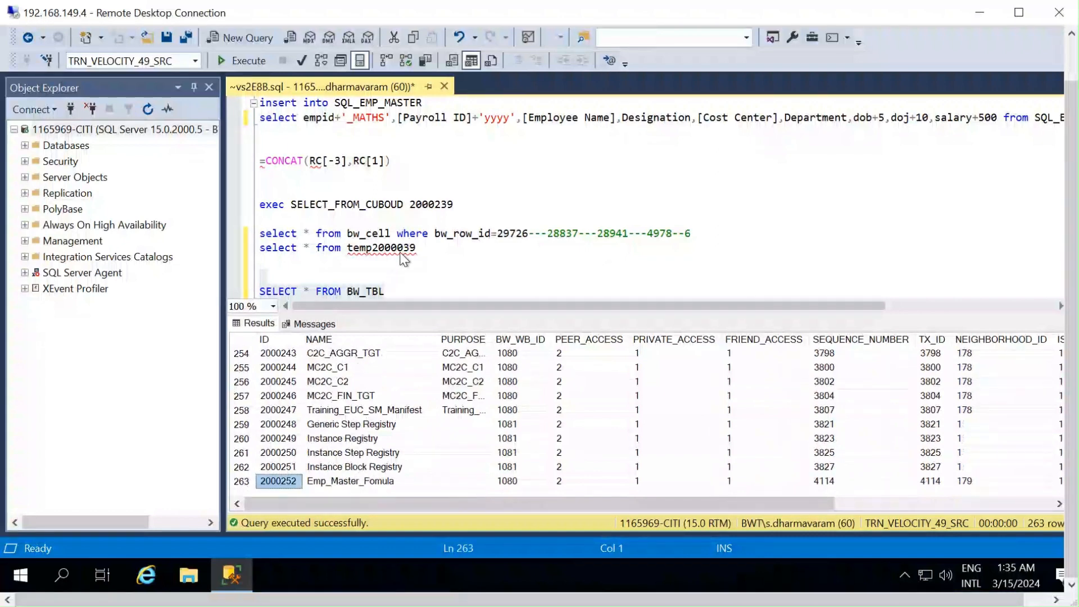
# Step: Change the SELECT_FROM_CUBOUD argument to 2000252, run only that statement and check the Cost Center value
pyautogui.moveTo(463, 206); pyautogui.dragTo(441, 205)
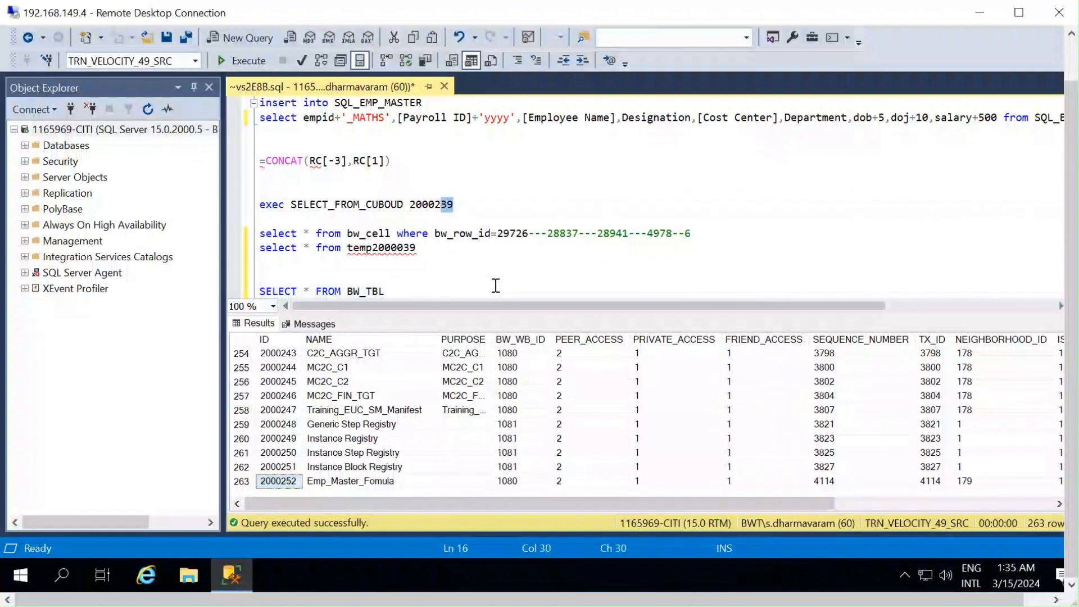
pyautogui.write('52')
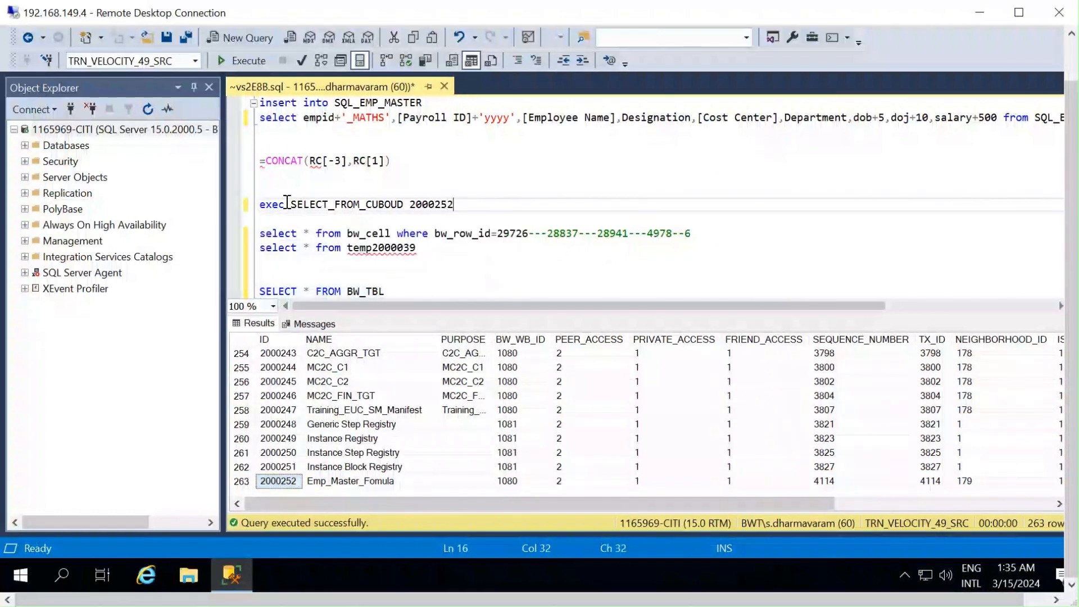
pyautogui.hotkey('shift', 'Home')
pyautogui.click(247, 61)
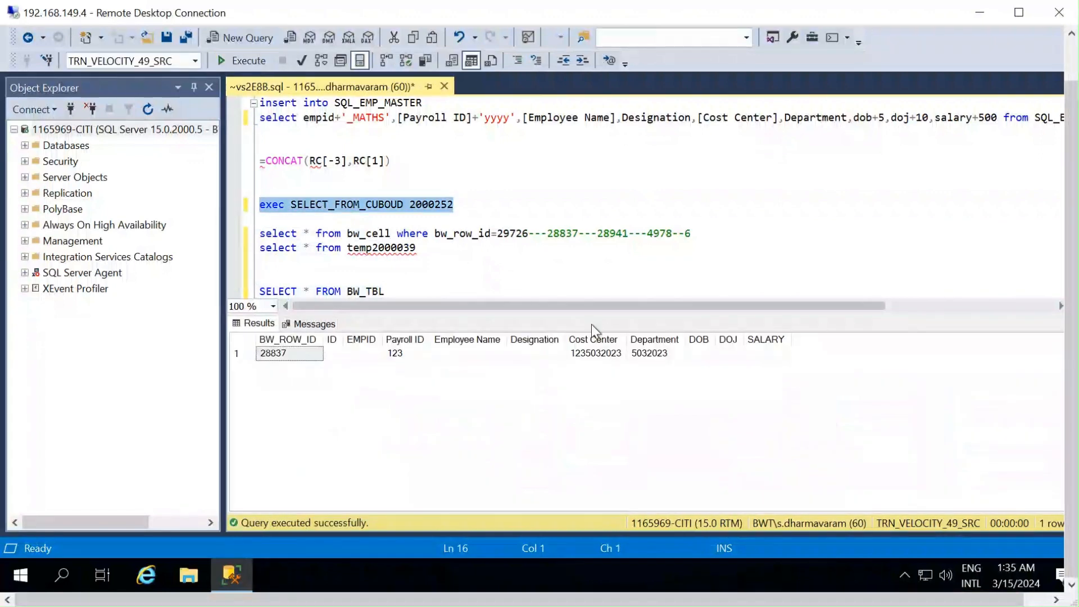
pyautogui.click(591, 357)
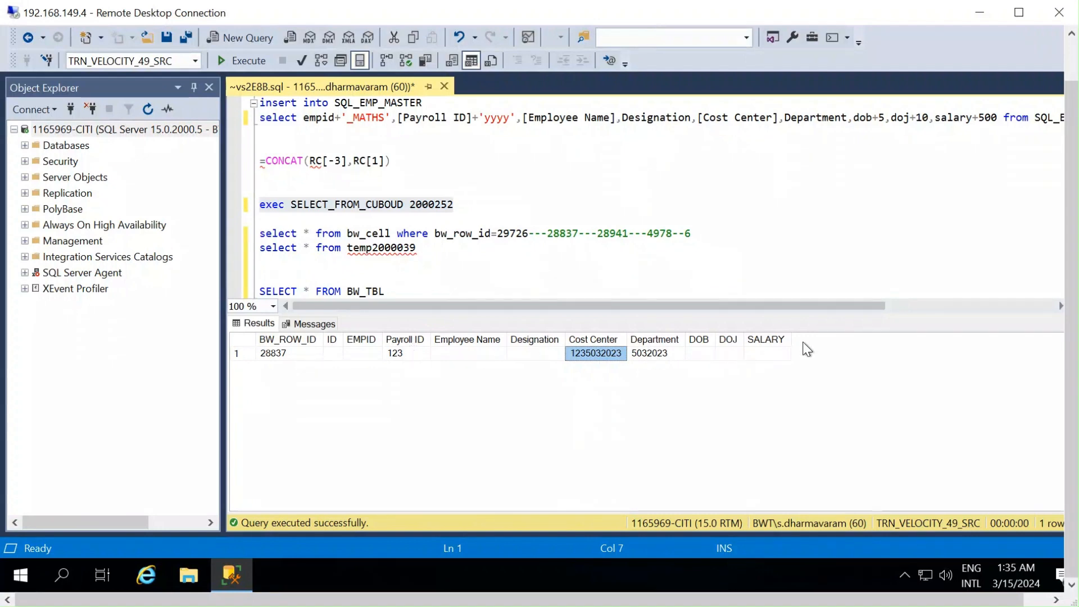
# Step: Insert two blank lines below the exec SELECT_FROM_CUBOUD statement
pyautogui.click(493, 205)
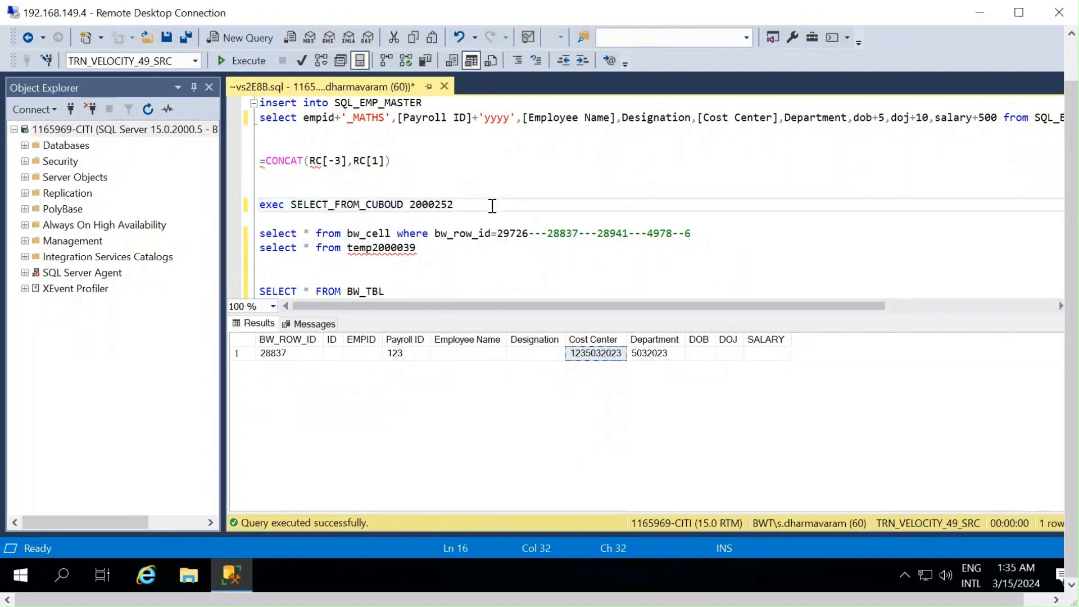
pyautogui.press('Return')
pyautogui.press('Return')
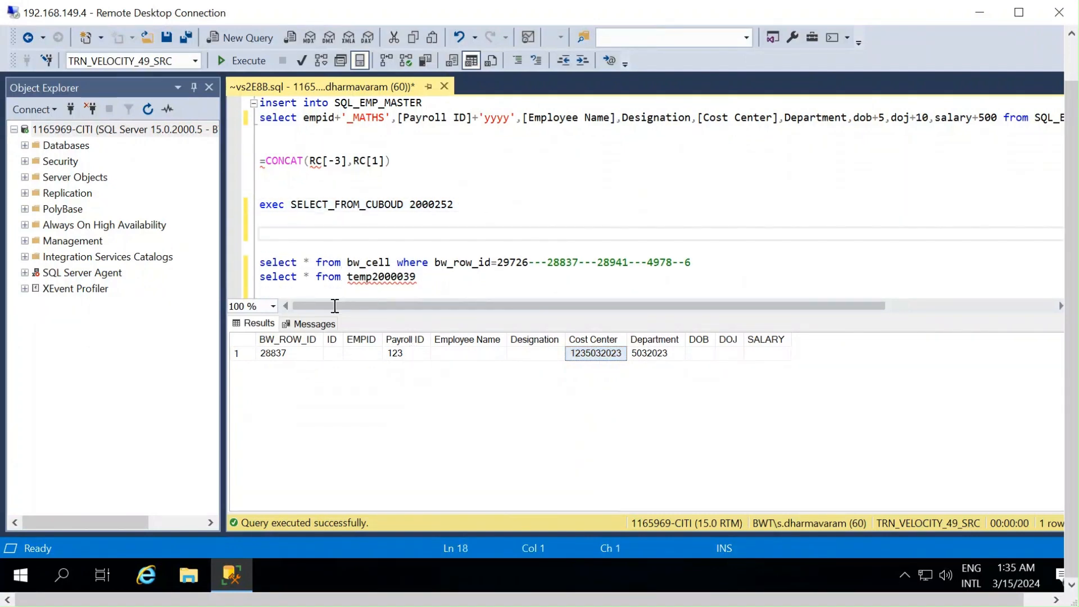
# Step: Set the bw_row_id filter in the bw_cell query to the formula cuboid's row ID, 28837
pyautogui.click(282, 352)
pyautogui.click(546, 274)
pyautogui.scroll(-5, 544, 270)
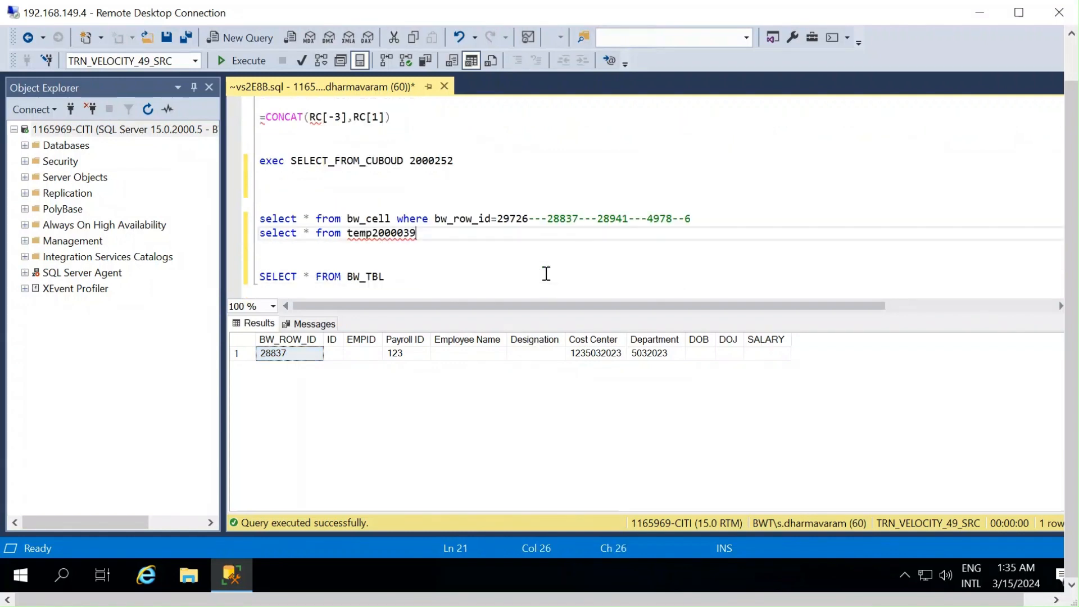
pyautogui.scroll(4, 458, 178)
pyautogui.doubleClick(506, 218)
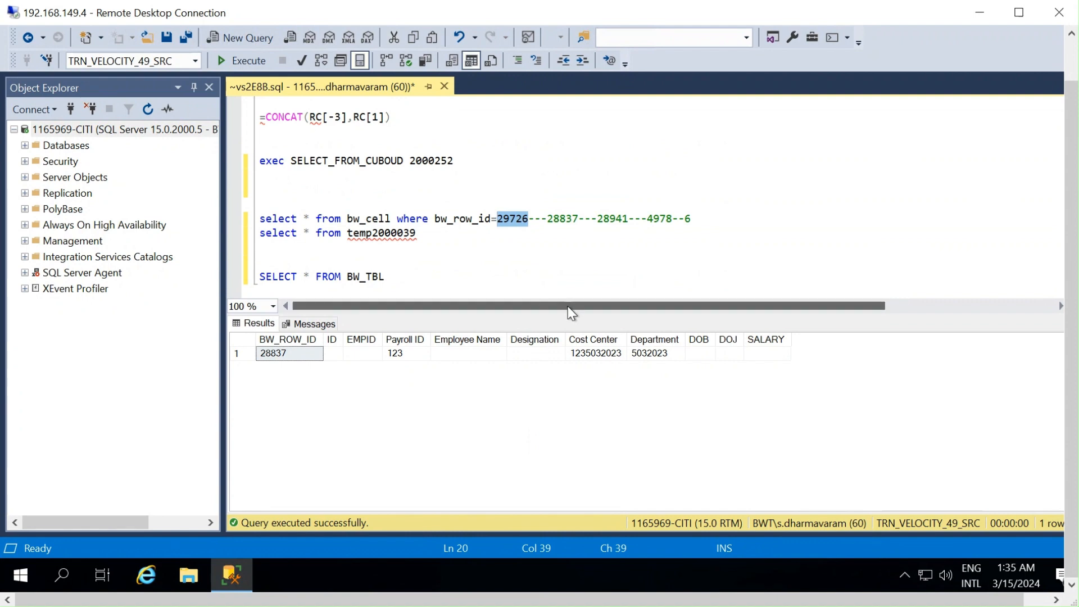
pyautogui.write('28837')
# Step: Run only the bw_cell query for row 28837 and inspect the default formula stored in its FORMULA column
pyautogui.moveTo(691, 219); pyautogui.dragTo(254, 206)
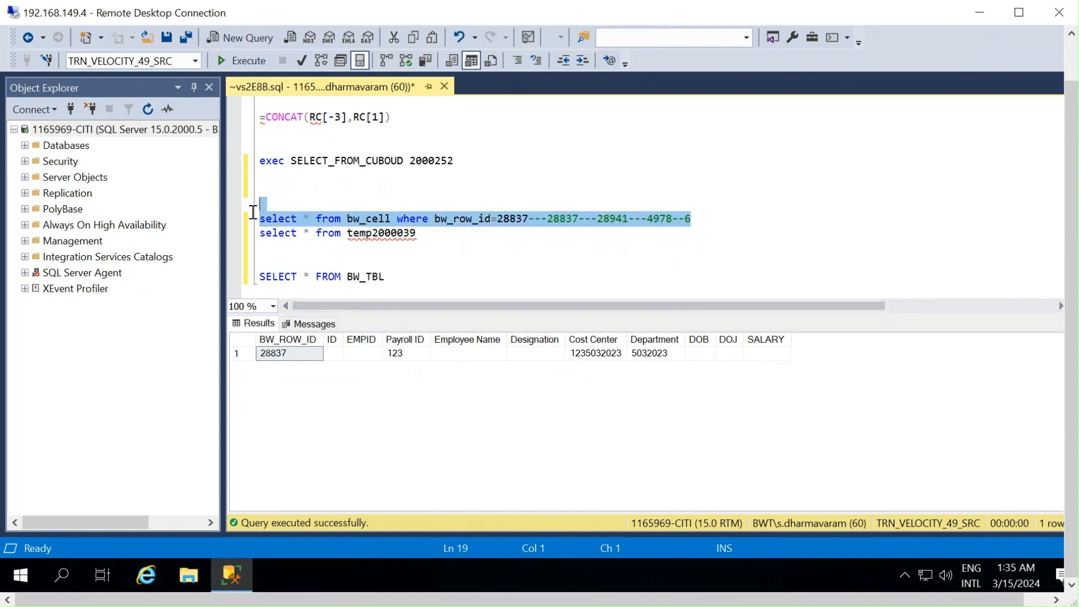
pyautogui.click(256, 61)
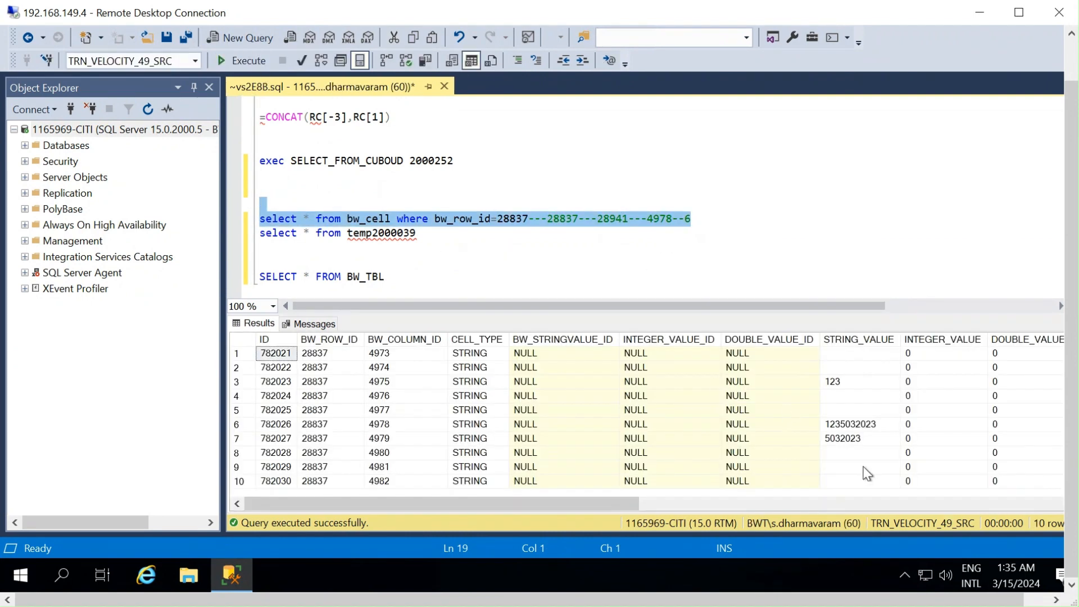
pyautogui.moveTo(576, 498); pyautogui.dragTo(825, 515)
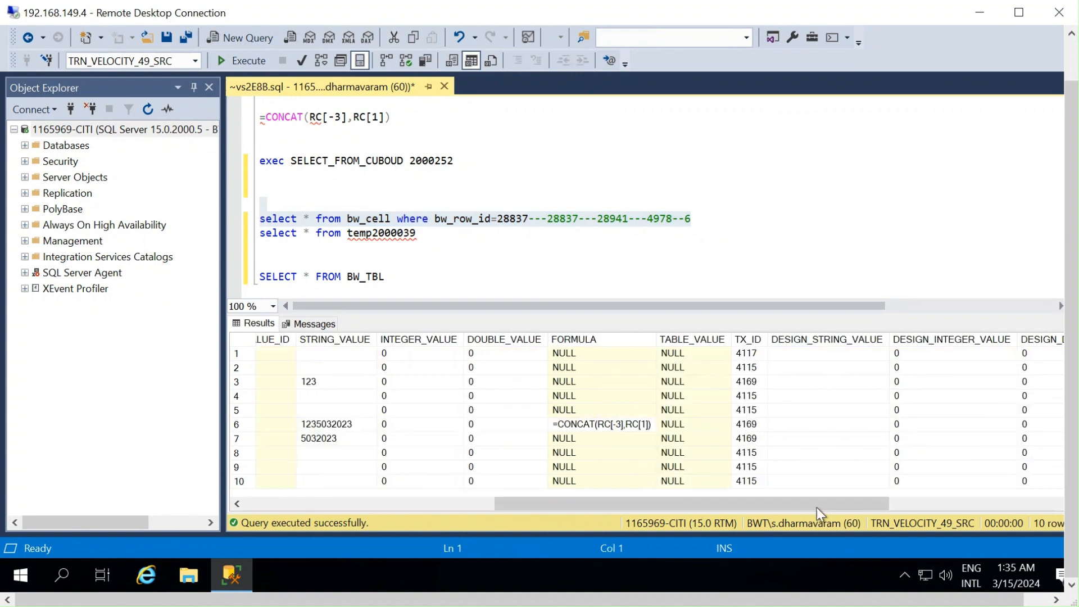
pyautogui.click(571, 425)
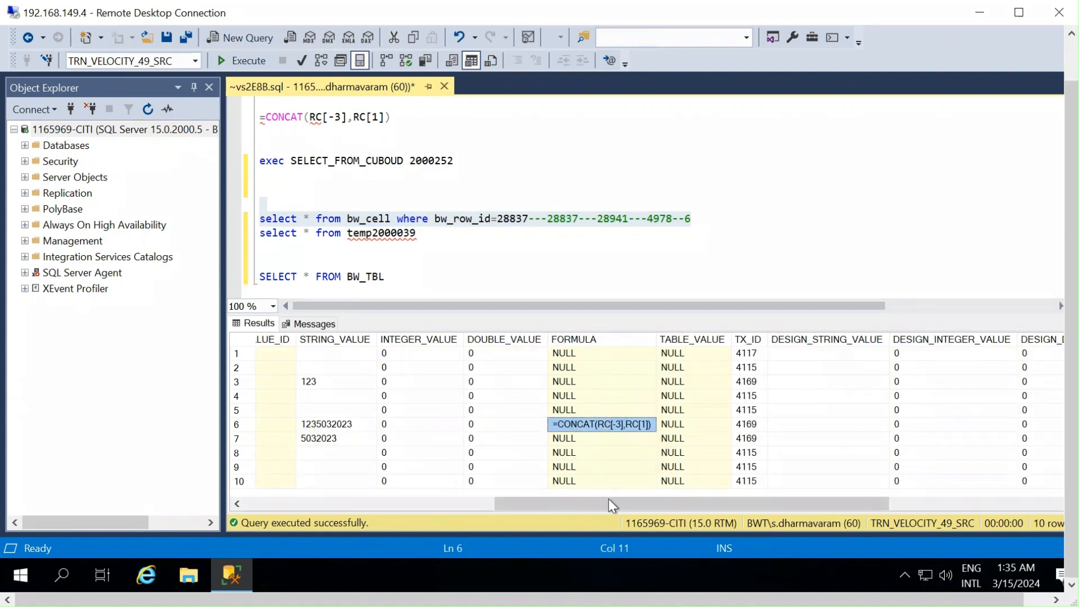